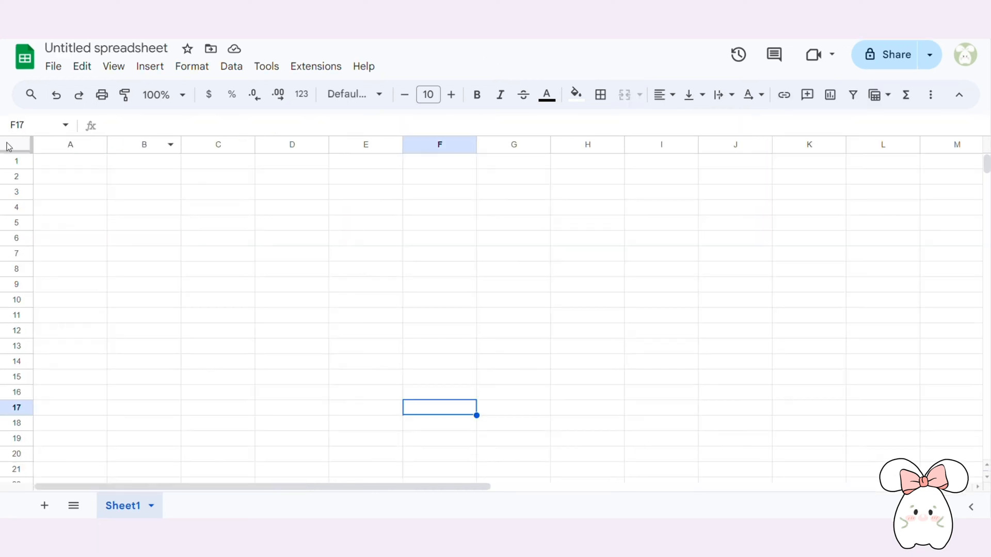
- Narrow all columns of the sheet to about half their width and make all rows slightly taller
{"action": "left_click", "coordinate": [27, 145]}
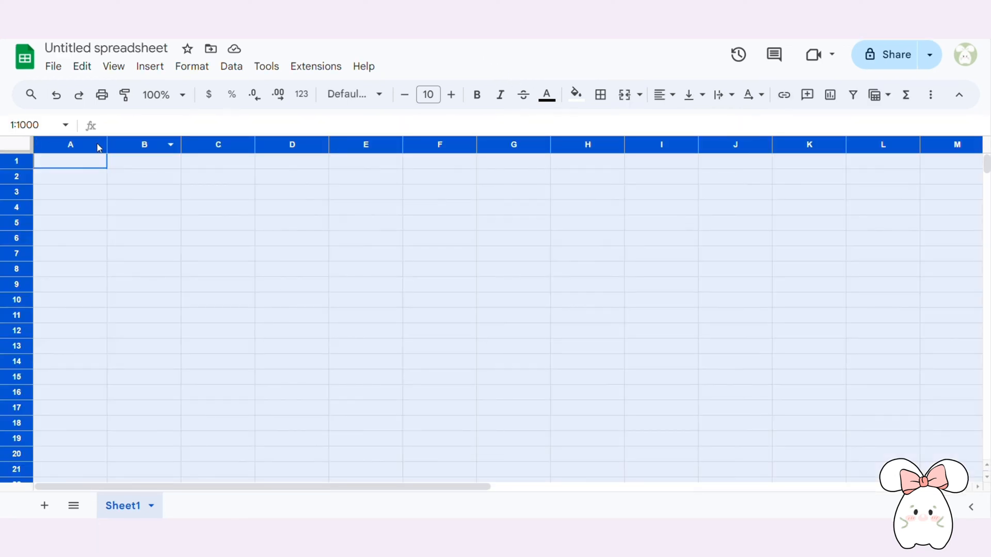
{"action": "left_click_drag", "start_coordinate": [107, 143], "coordinate": [67, 144]}
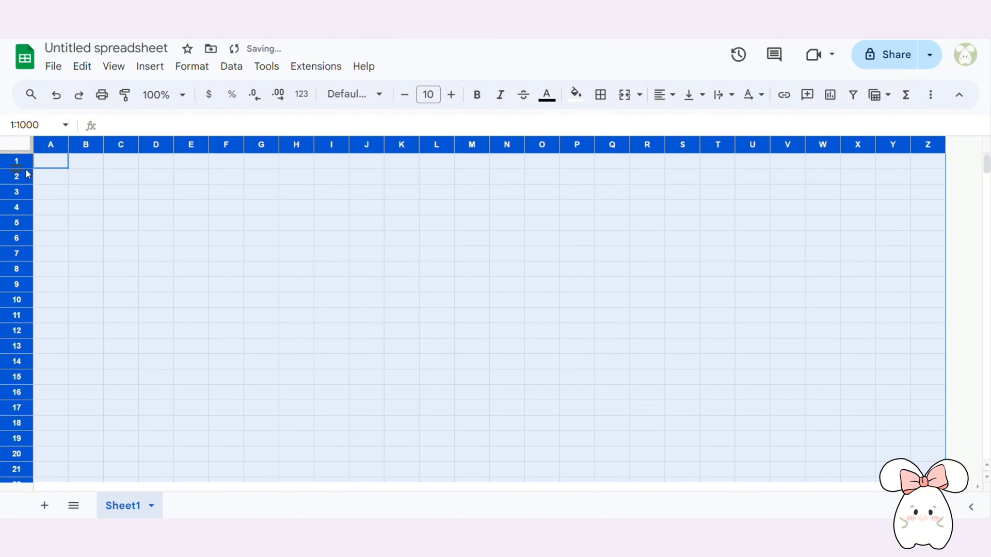
{"action": "left_click_drag", "start_coordinate": [16, 169], "coordinate": [17, 170]}
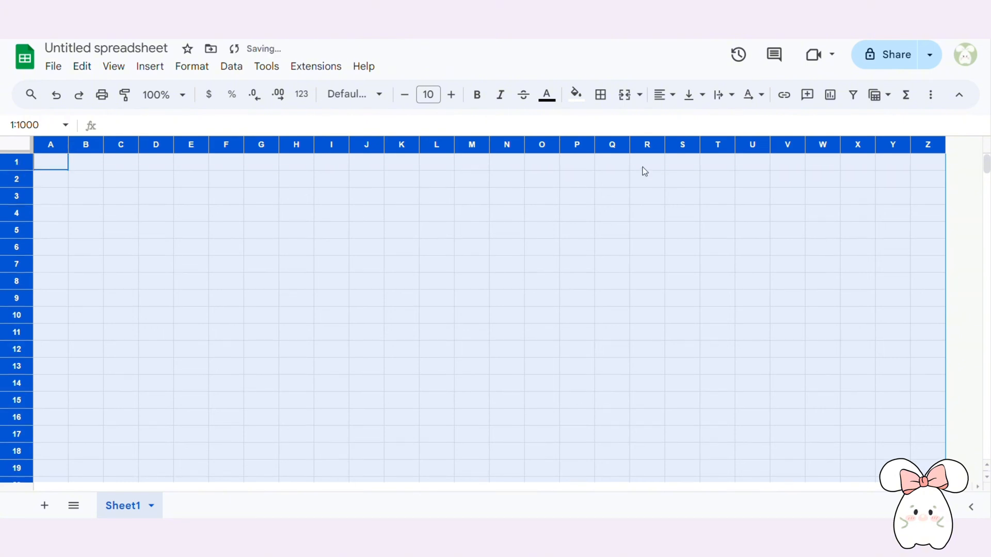
{"action": "left_click", "coordinate": [620, 182]}
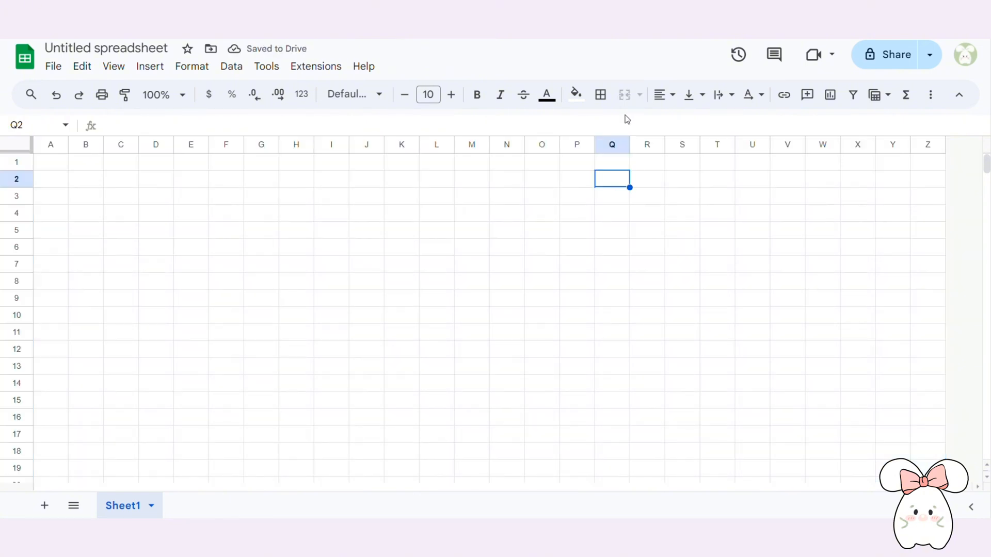
- Format the entire sheet with centered horizontal alignment, middle vertical alignment and wrapped text
{"action": "left_click", "coordinate": [6, 148]}
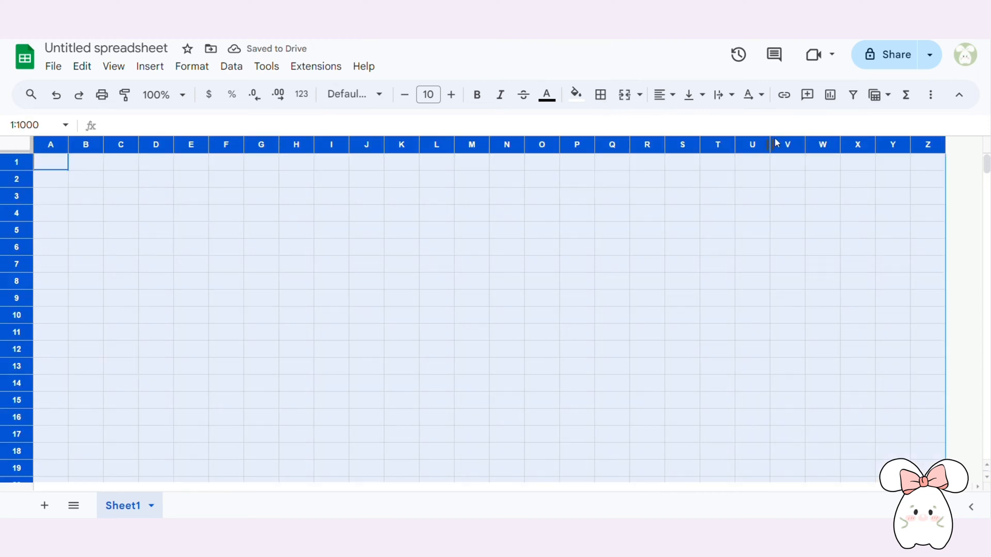
{"action": "left_click", "coordinate": [662, 94]}
{"action": "left_click", "coordinate": [685, 123]}
{"action": "left_click", "coordinate": [689, 94]}
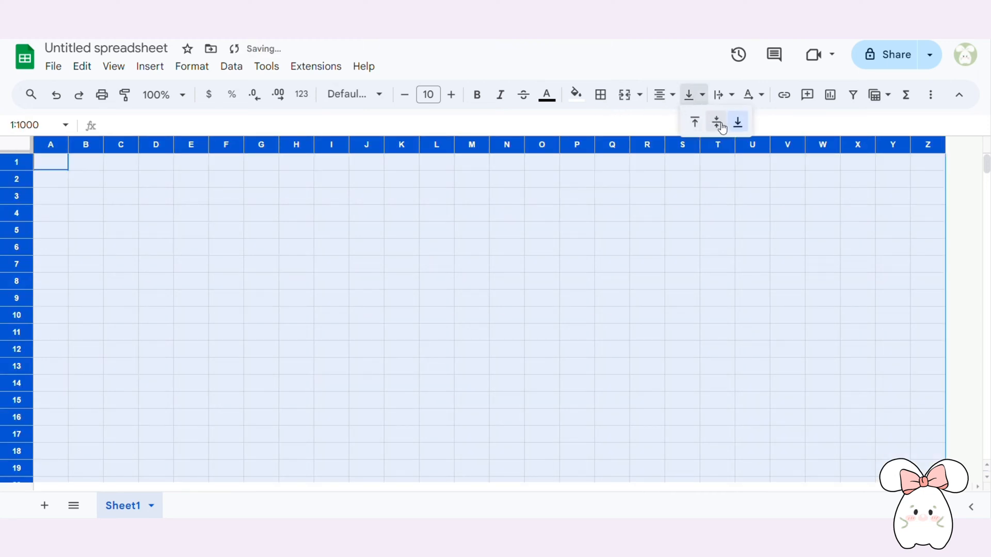
{"action": "left_click", "coordinate": [718, 123]}
{"action": "left_click", "coordinate": [721, 94]}
{"action": "left_click", "coordinate": [744, 123]}
{"action": "left_click", "coordinate": [98, 271]}
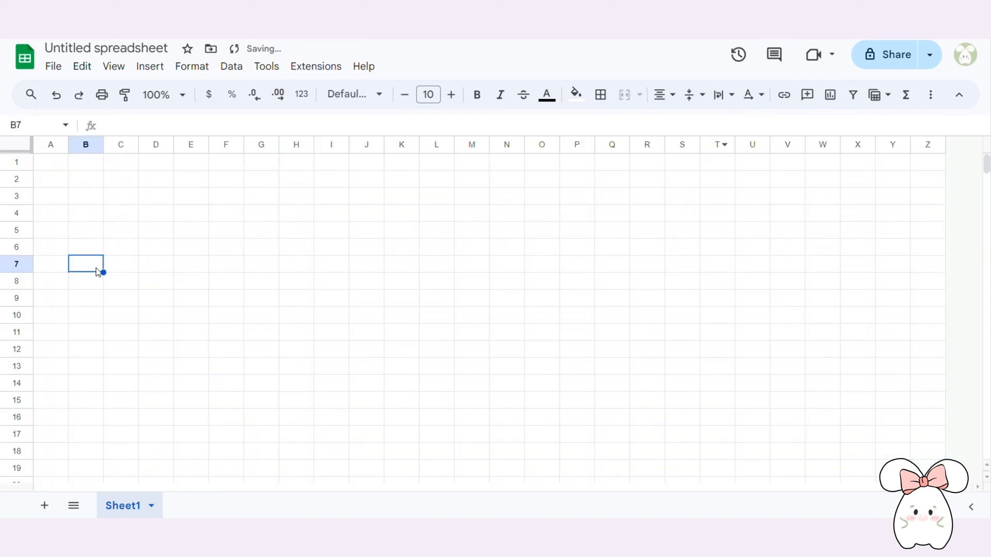
- Enter the row label "Date" in the cell merged across C4:D4
{"action": "left_click", "coordinate": [114, 220]}
{"action": "type", "text": "Date"}
{"action": "key", "text": "Return"}
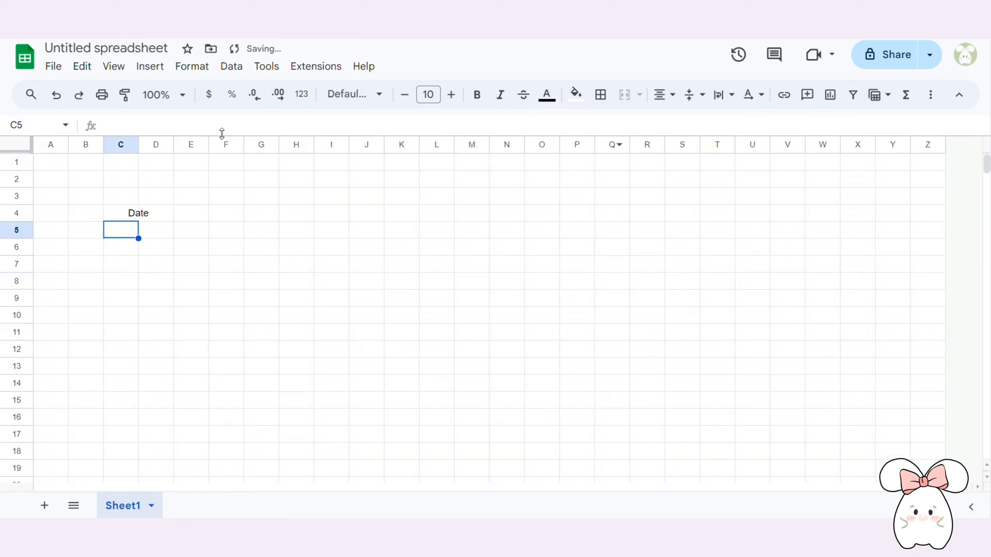
- Merge the range C4:D6 horizontally so each row has one label cell
{"action": "left_click_drag", "start_coordinate": [135, 219], "coordinate": [143, 250]}
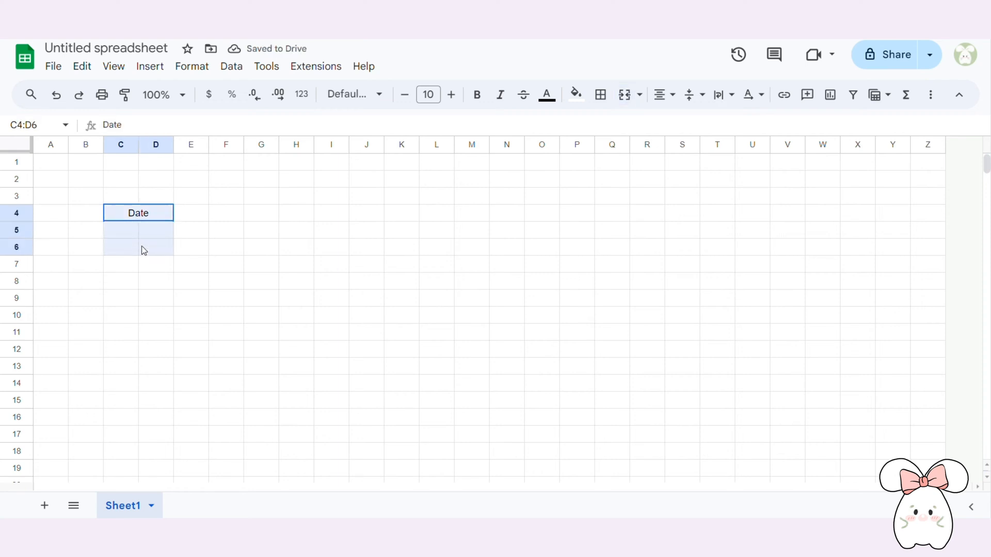
{"action": "left_click", "coordinate": [639, 95]}
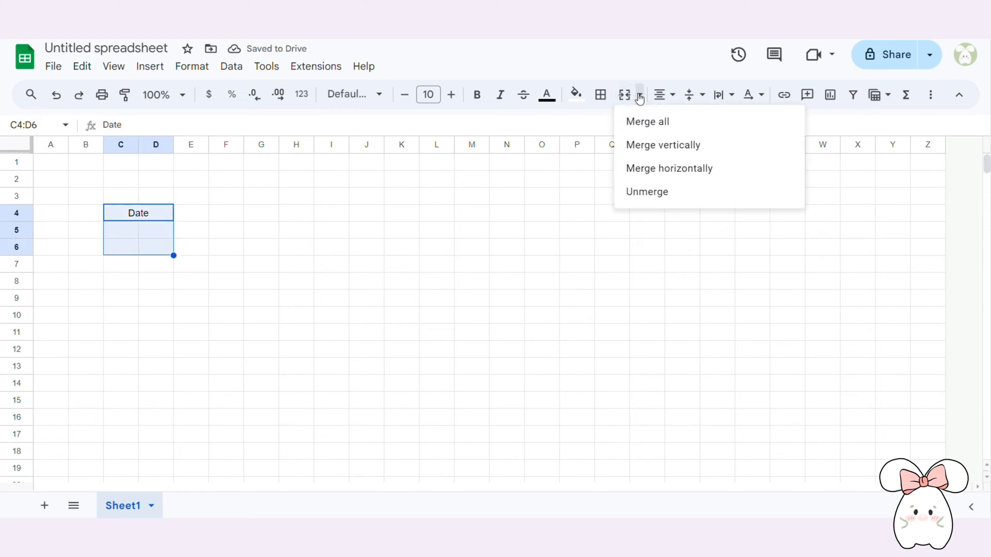
{"action": "left_click", "coordinate": [658, 169]}
- Enter the row labels "Hours" in C5:D5 and "Bedtime" in C6:D6
{"action": "left_click", "coordinate": [143, 228]}
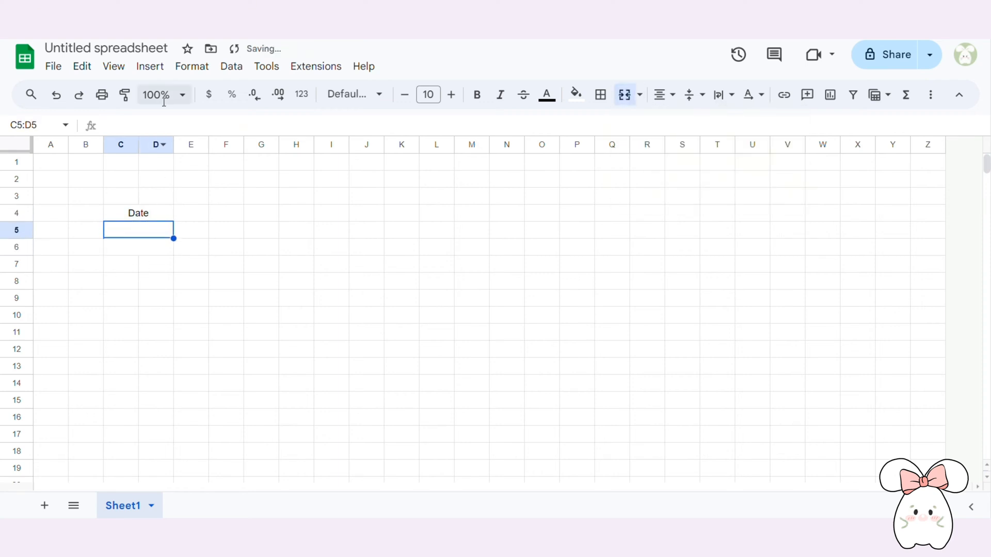
{"action": "left_click", "coordinate": [154, 118]}
{"action": "type", "text": "Hours"}
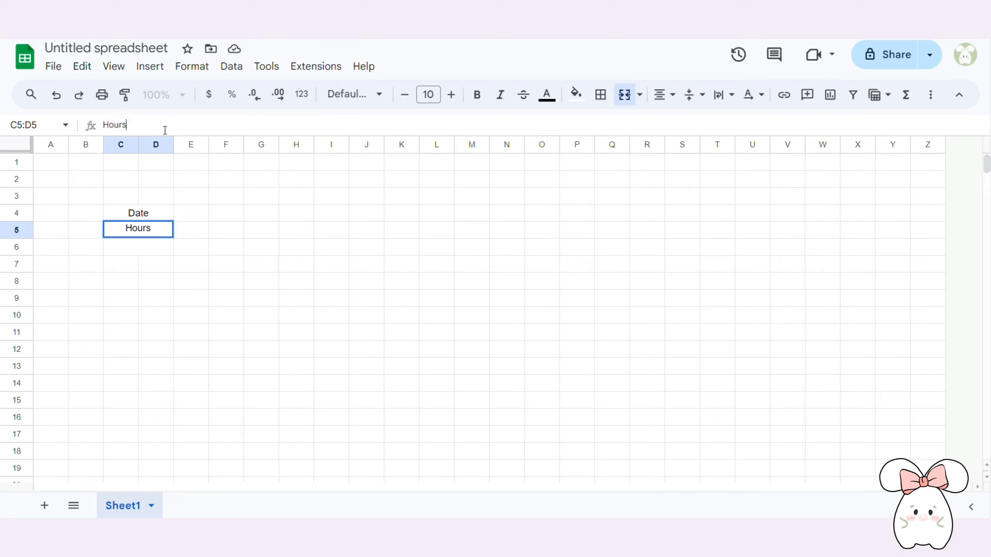
{"action": "key", "text": "Return"}
{"action": "left_click", "coordinate": [164, 127]}
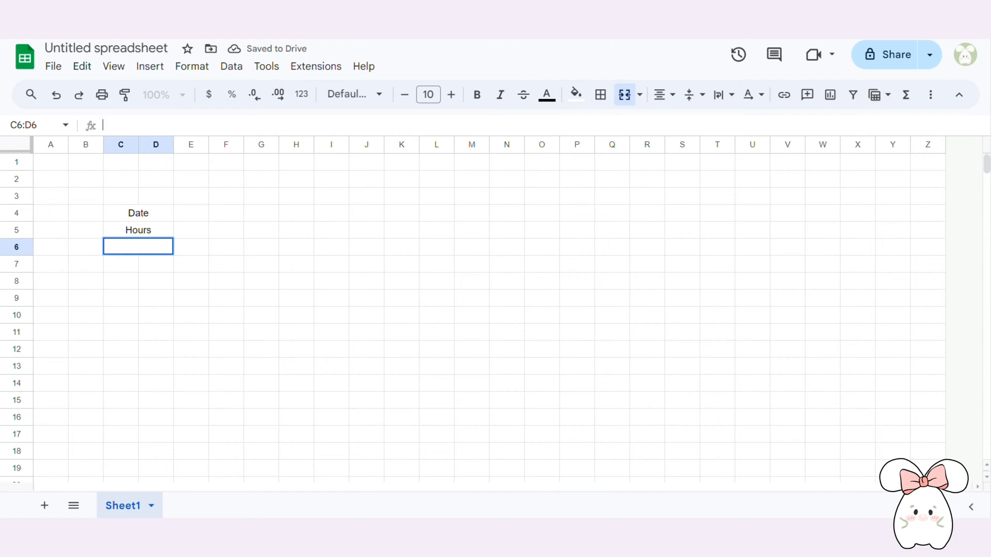
{"action": "type", "text": "Bedtime"}
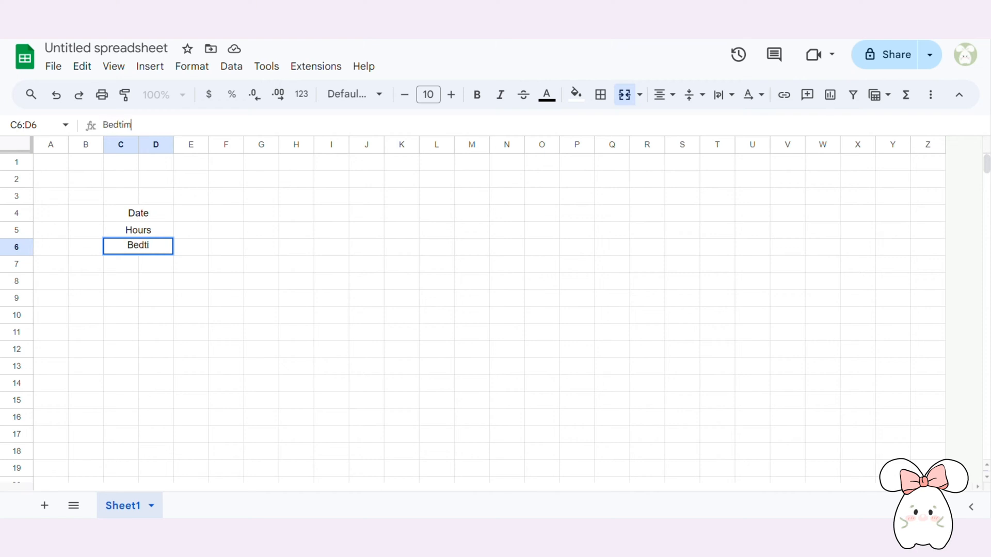
{"action": "key", "text": "Return"}
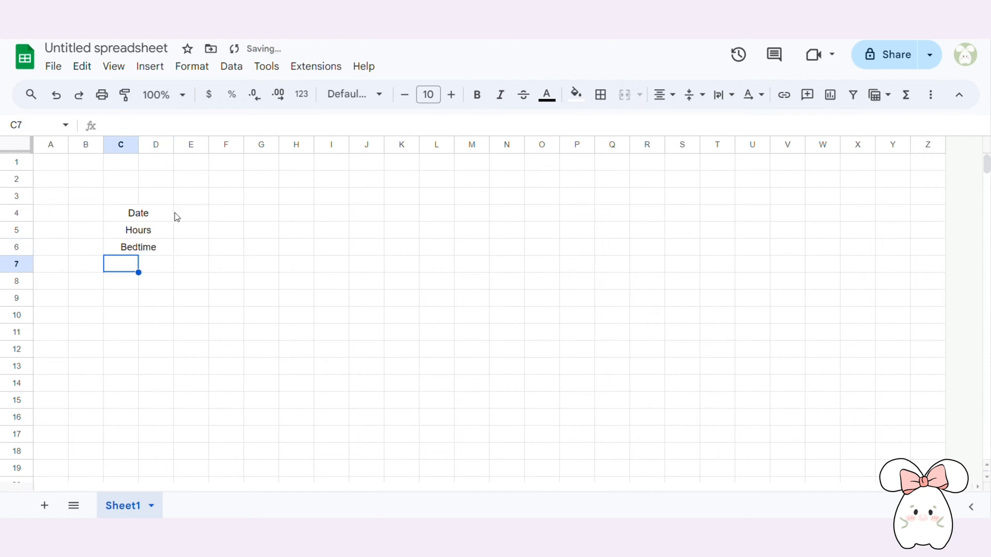
{"action": "left_click_drag", "start_coordinate": [117, 200], "coordinate": [227, 200]}
{"action": "left_click", "coordinate": [197, 213]}
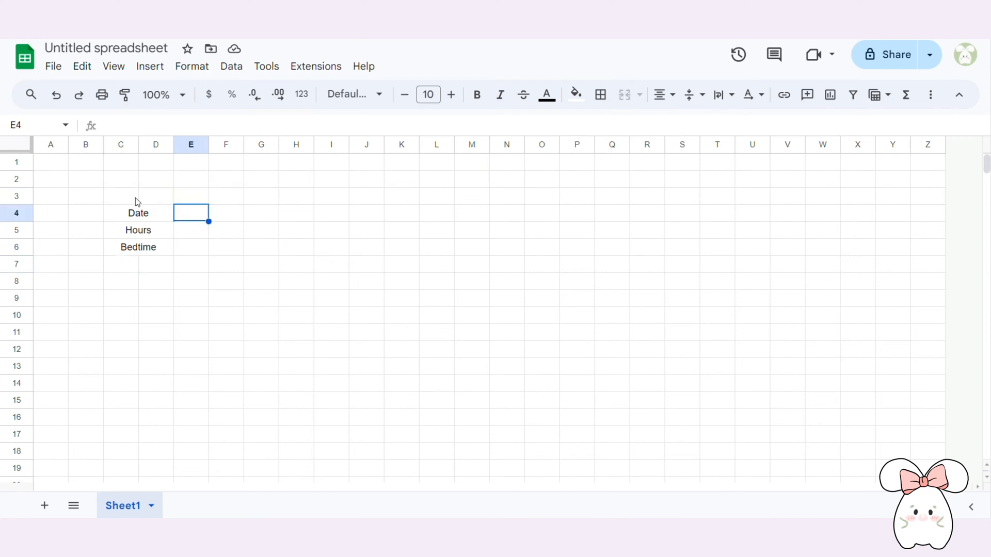
{"action": "left_click_drag", "start_coordinate": [137, 202], "coordinate": [153, 197]}
{"action": "left_click", "coordinate": [201, 201]}
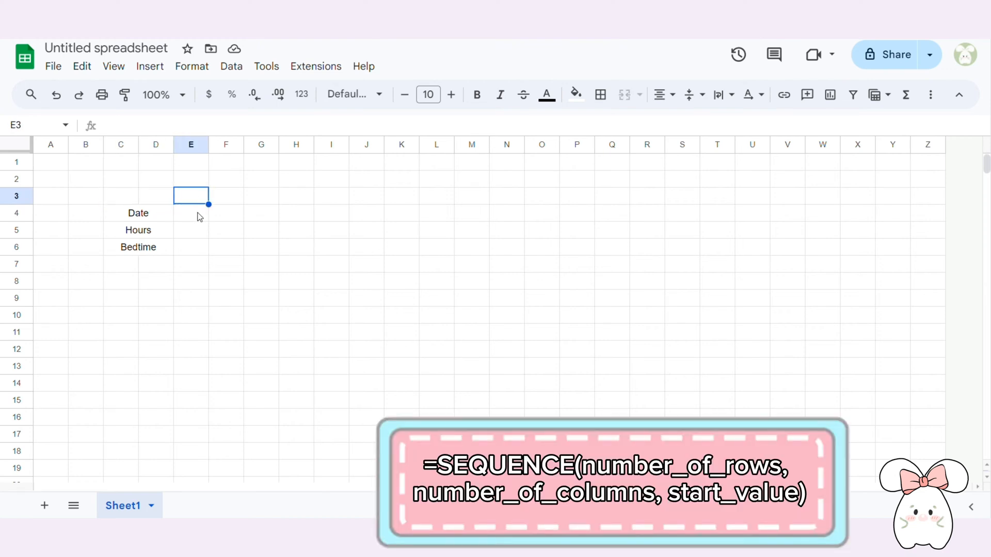
- Fill the Date row with day numbers by entering the formula =Sequence(1,31,1) in E4
{"action": "left_click", "coordinate": [200, 217]}
{"action": "left_click", "coordinate": [156, 124]}
{"action": "type", "text": "="}
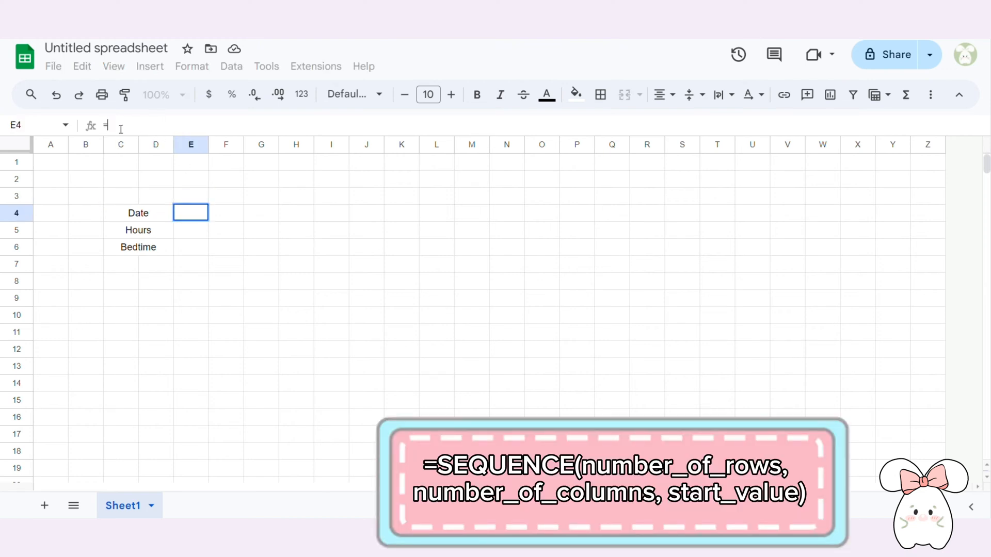
{"action": "type", "text": "Sequ"}
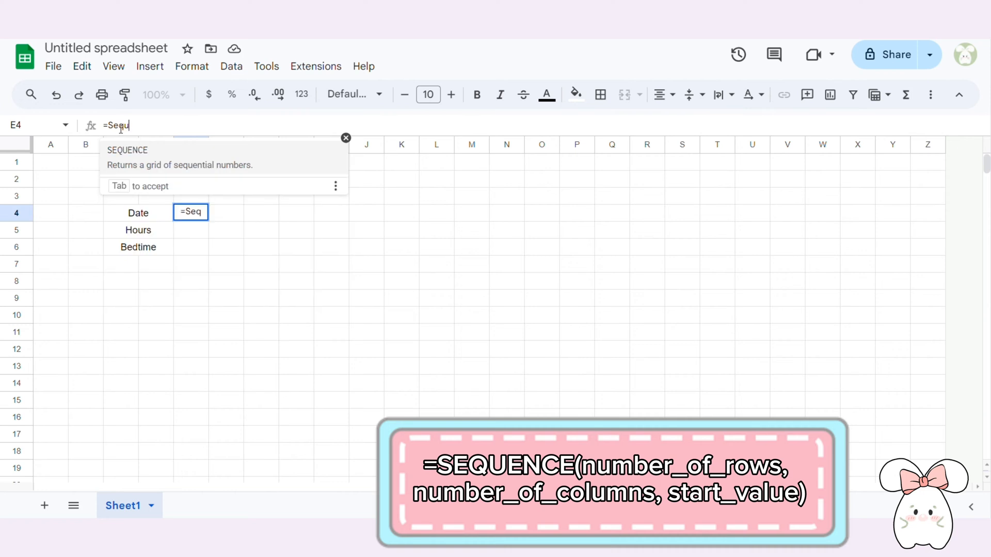
{"action": "type", "text": "ence("}
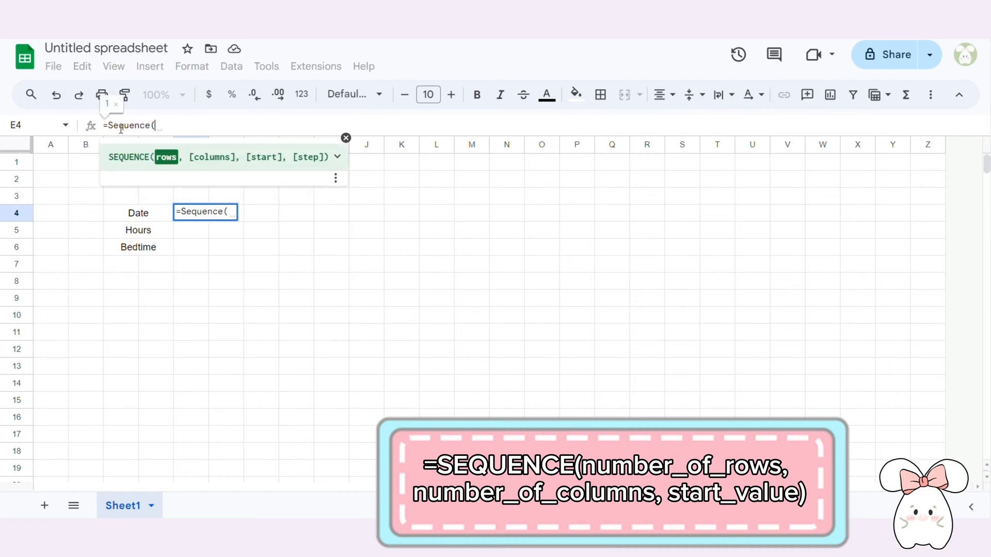
{"action": "type", "text": "1"}
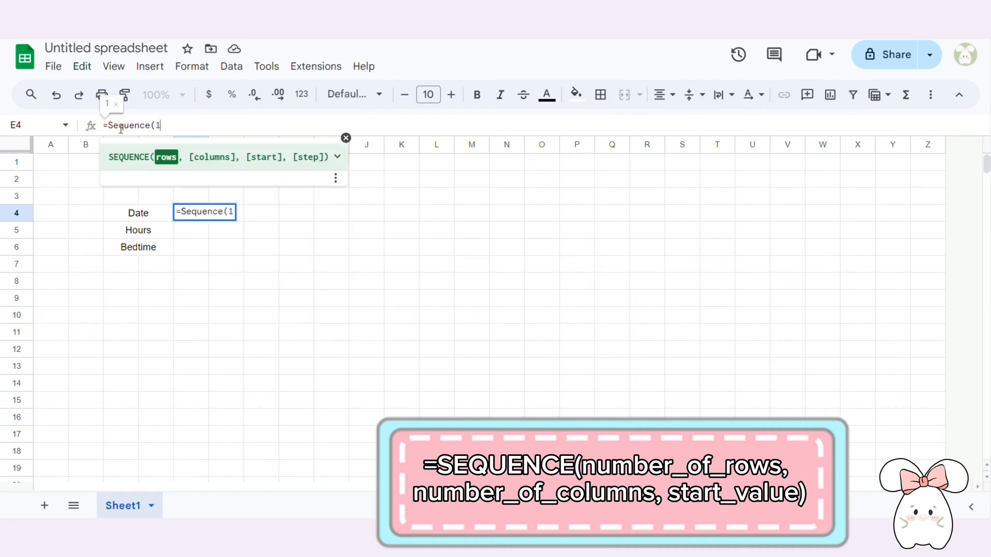
{"action": "type", "text": ","}
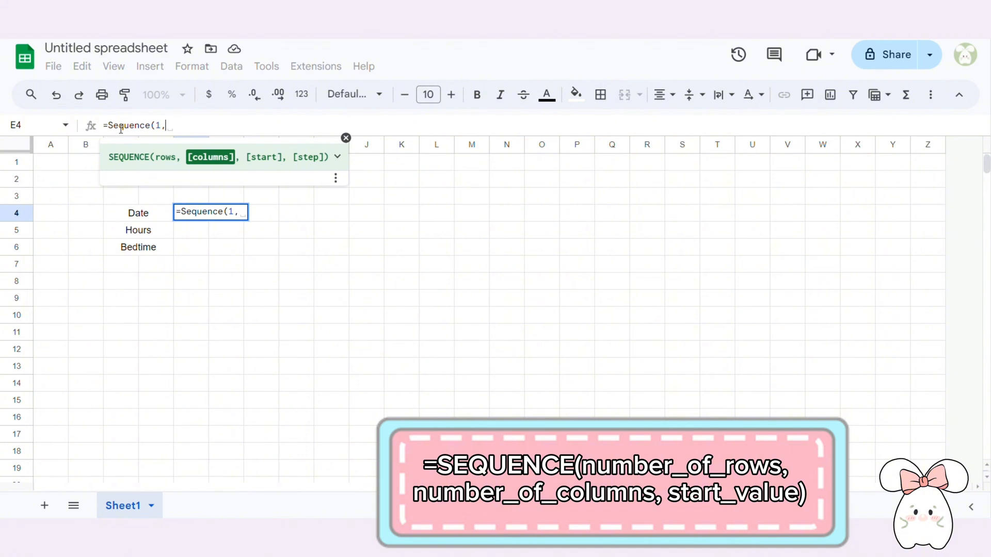
{"action": "type", "text": "31,1)"}
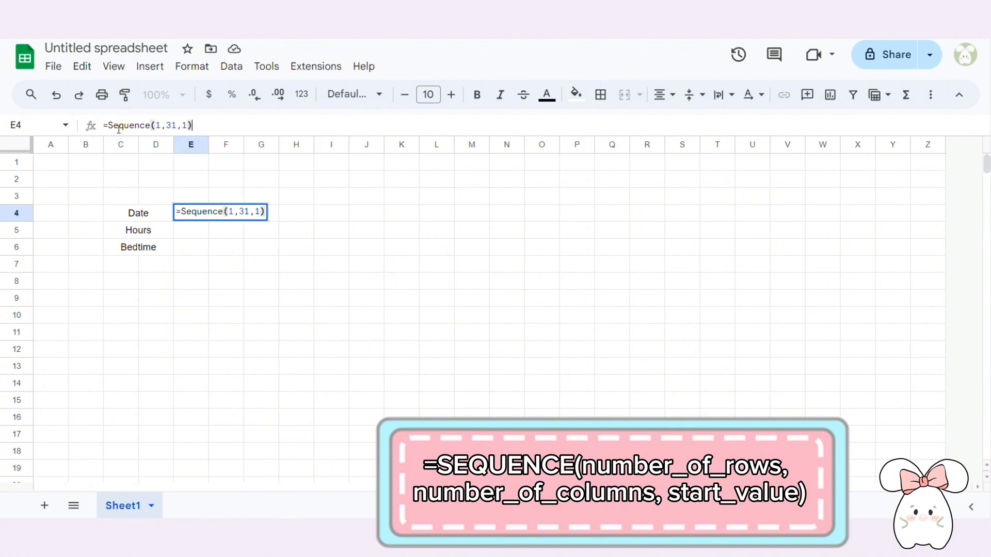
{"action": "key", "text": "Return"}
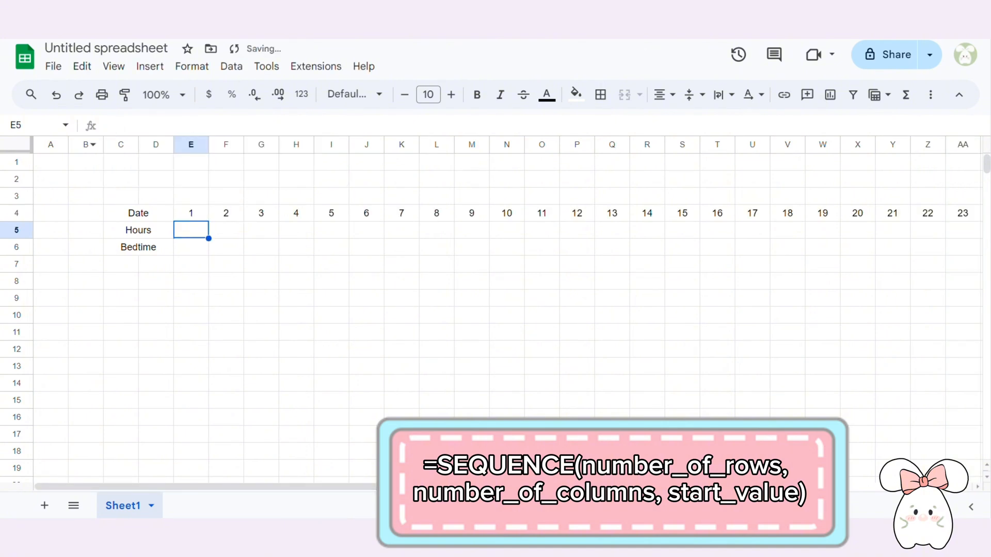
- Examine the last day number in the Date row and the columns argument of the sequence formula in E4
{"action": "left_click_drag", "start_coordinate": [439, 486], "coordinate": [751, 486]}
{"action": "left_click", "coordinate": [713, 219]}
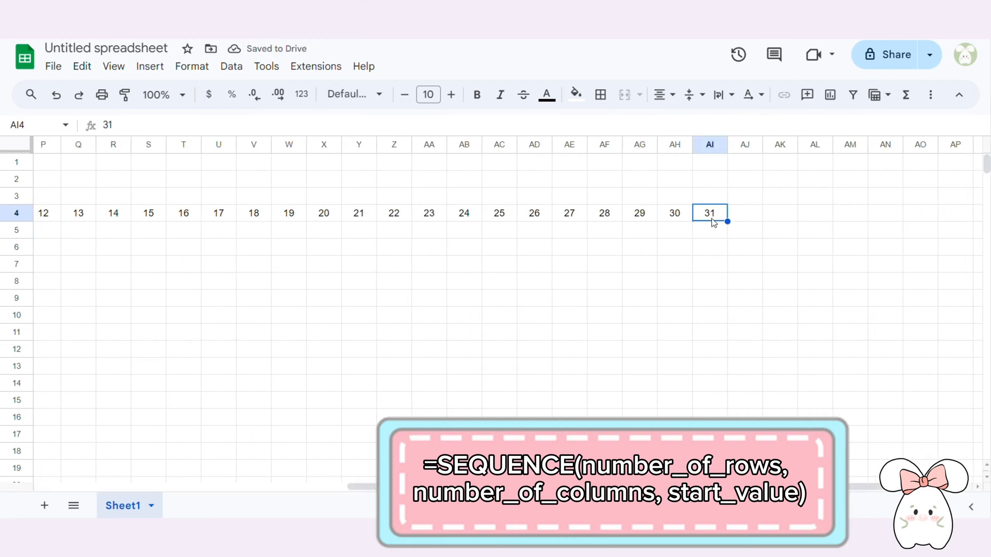
{"action": "left_click_drag", "start_coordinate": [449, 486], "coordinate": [172, 462]}
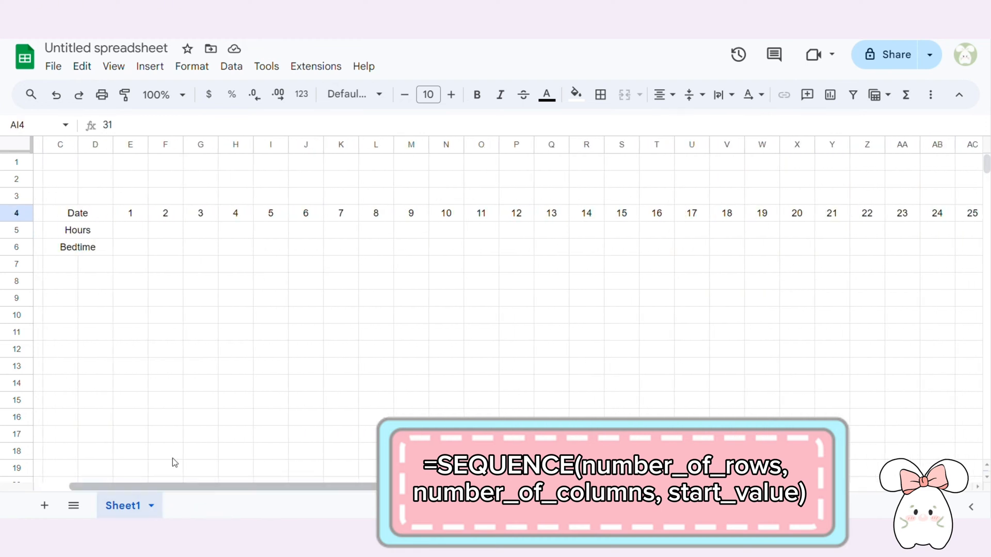
{"action": "left_click", "coordinate": [144, 216]}
{"action": "left_click", "coordinate": [178, 126]}
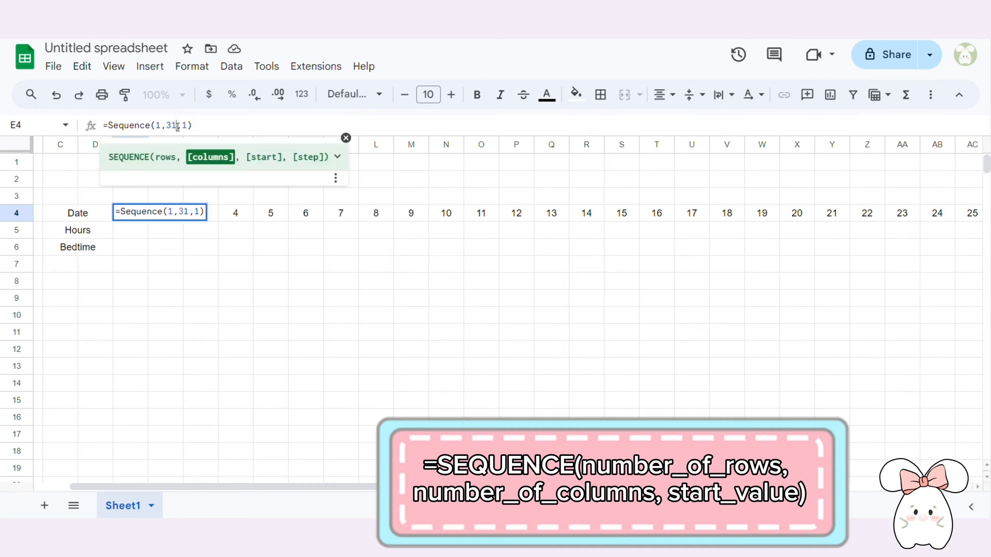
{"action": "key", "text": "Return"}
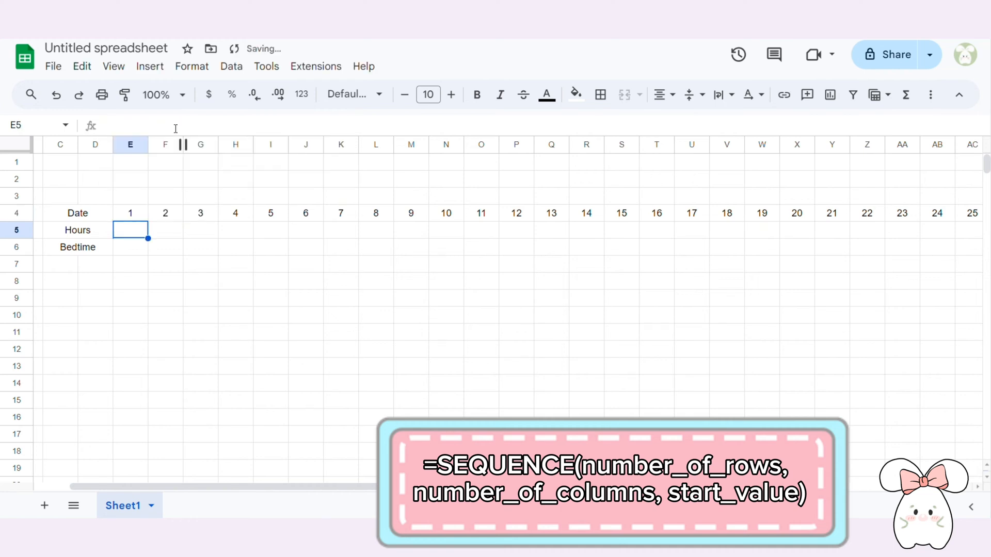
- Merge C3:AF3 above the Date row and enter the title "Sleep Tracker" in it
{"action": "left_click_drag", "start_coordinate": [298, 489], "coordinate": [262, 494]}
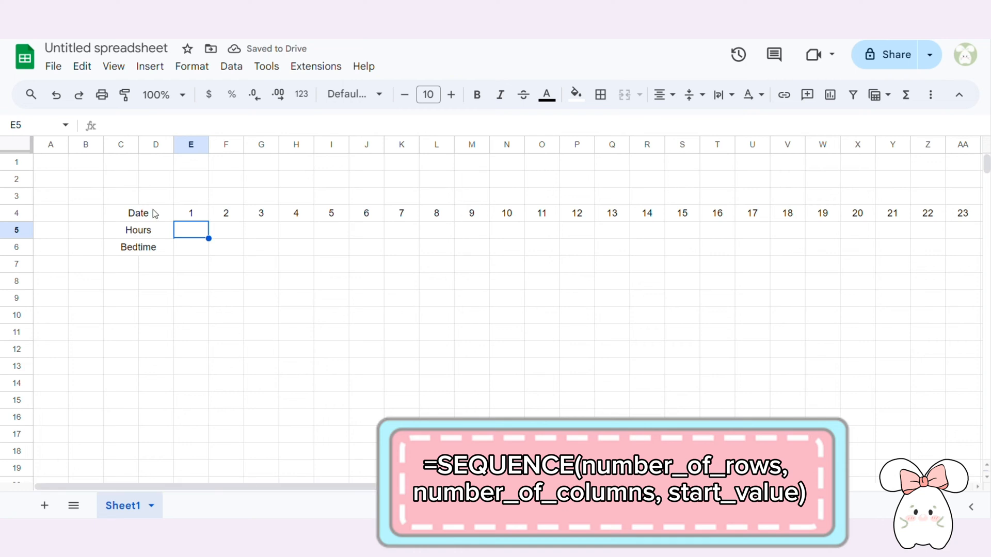
{"action": "left_click_drag", "start_coordinate": [129, 203], "coordinate": [895, 202]}
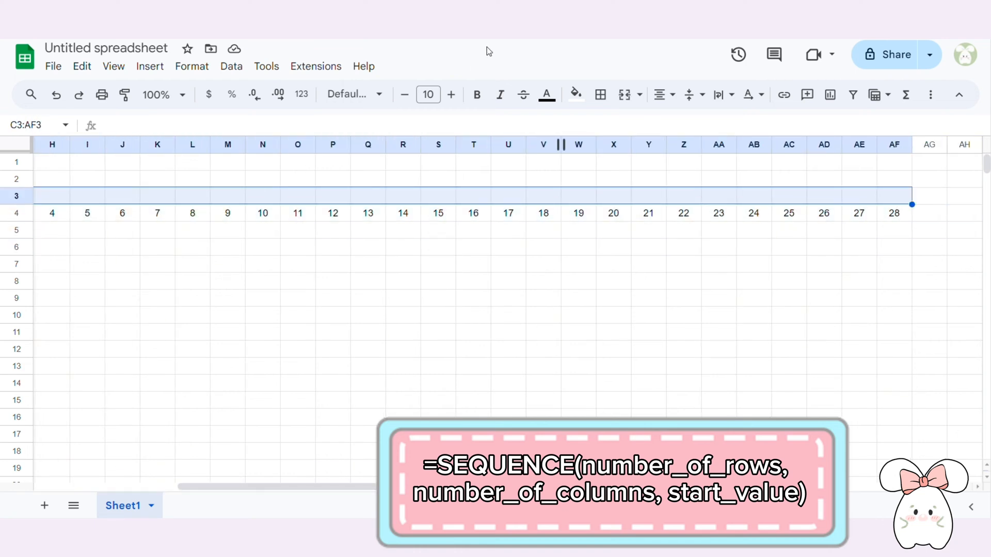
{"action": "left_click", "coordinate": [624, 95]}
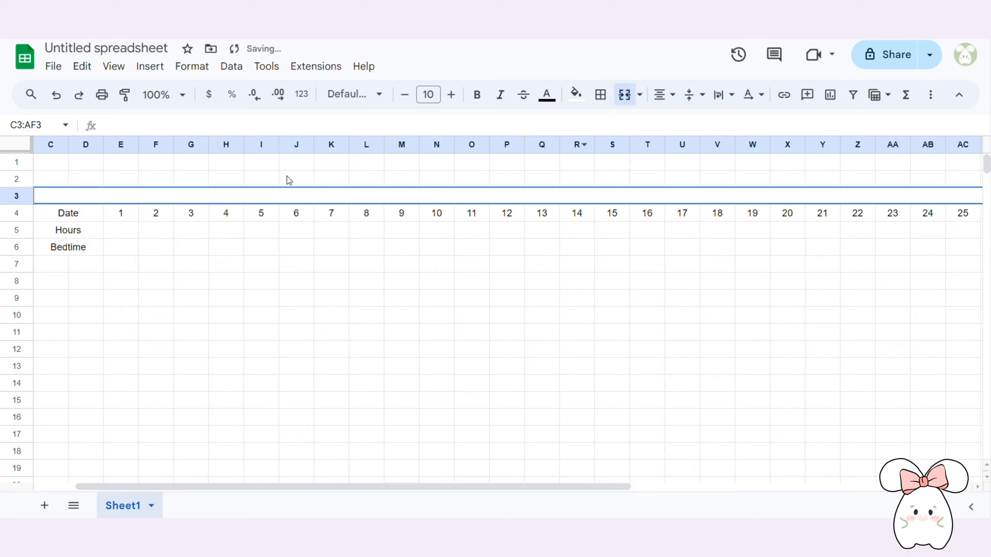
{"action": "type", "text": "Sl"}
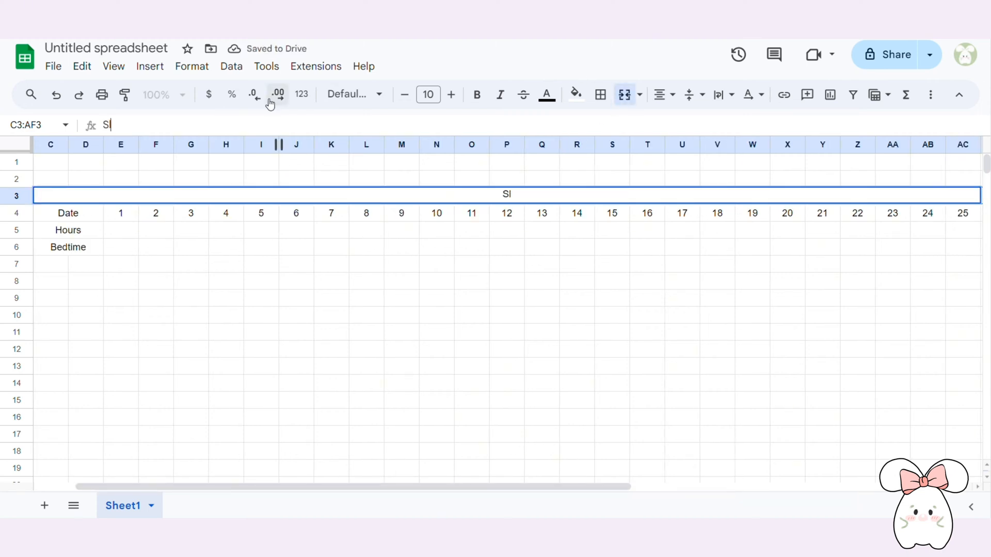
{"action": "type", "text": "eep Tracker"}
{"action": "key", "text": "Return"}
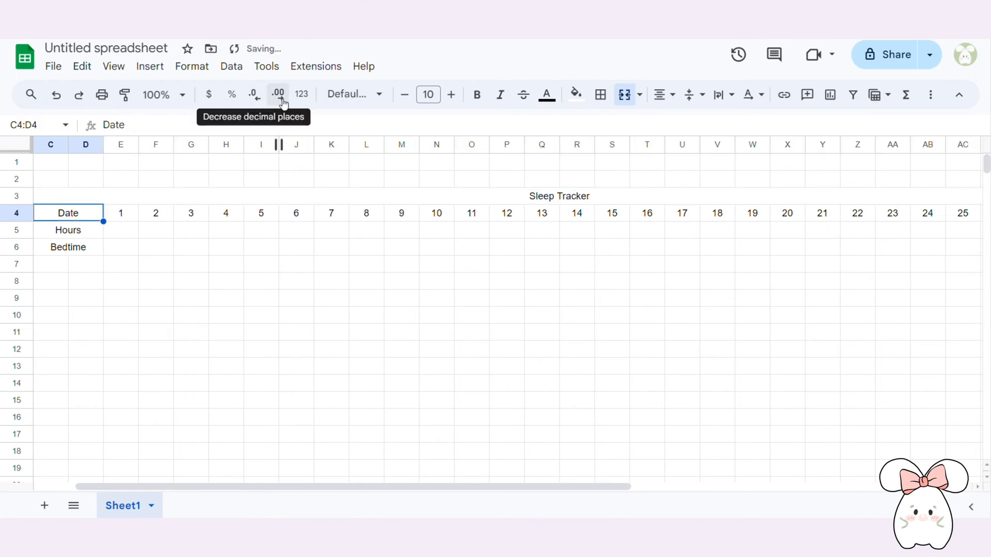
- Apply all borders to the sleep tracker table in C3:AF6
{"action": "left_click", "coordinate": [251, 204]}
{"action": "left_click_drag", "start_coordinate": [249, 203], "coordinate": [258, 247]}
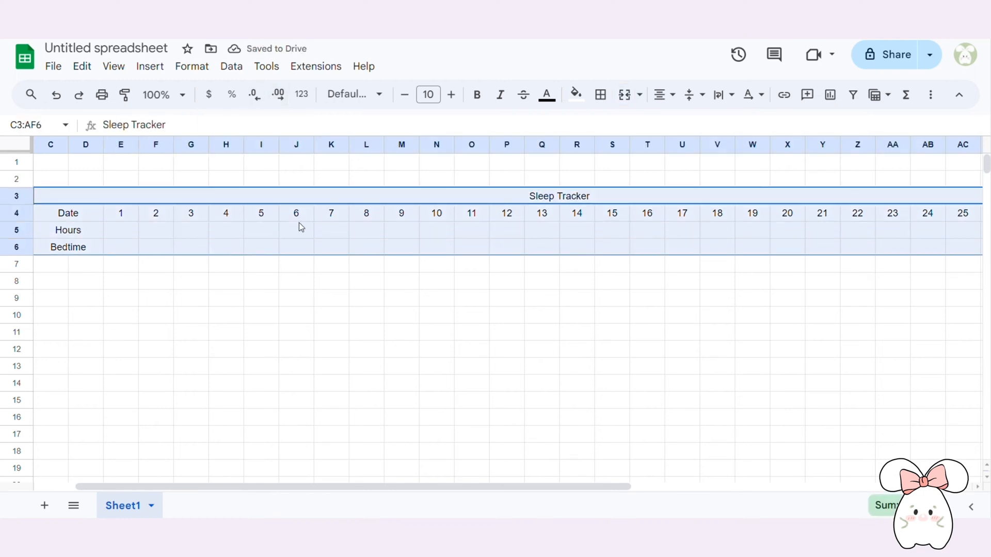
{"action": "left_click", "coordinate": [600, 95]}
{"action": "left_click", "coordinate": [608, 123]}
{"action": "left_click", "coordinate": [416, 285]}
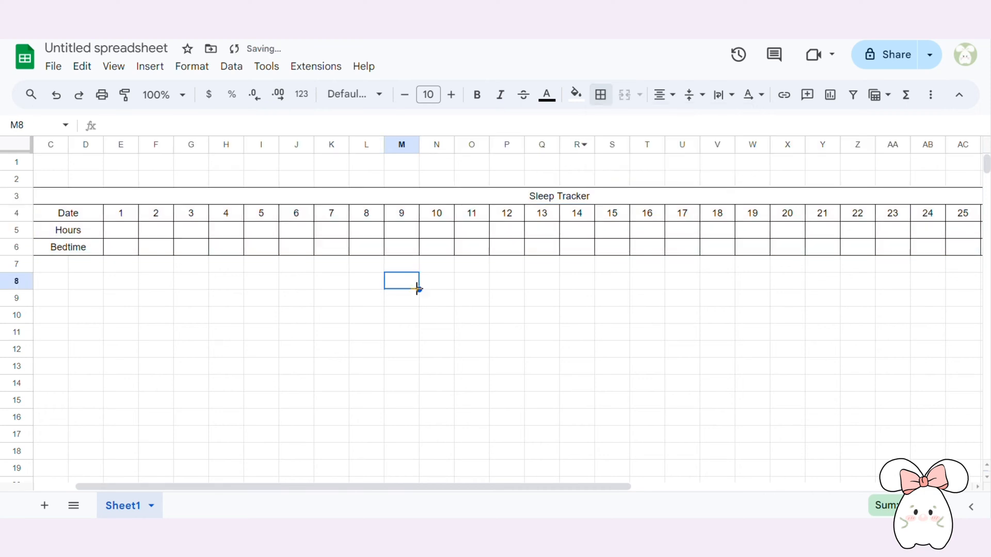
- Insert dropdowns in the Hours row cells E5:AF5
{"action": "left_click_drag", "start_coordinate": [225, 481], "coordinate": [121, 488]}
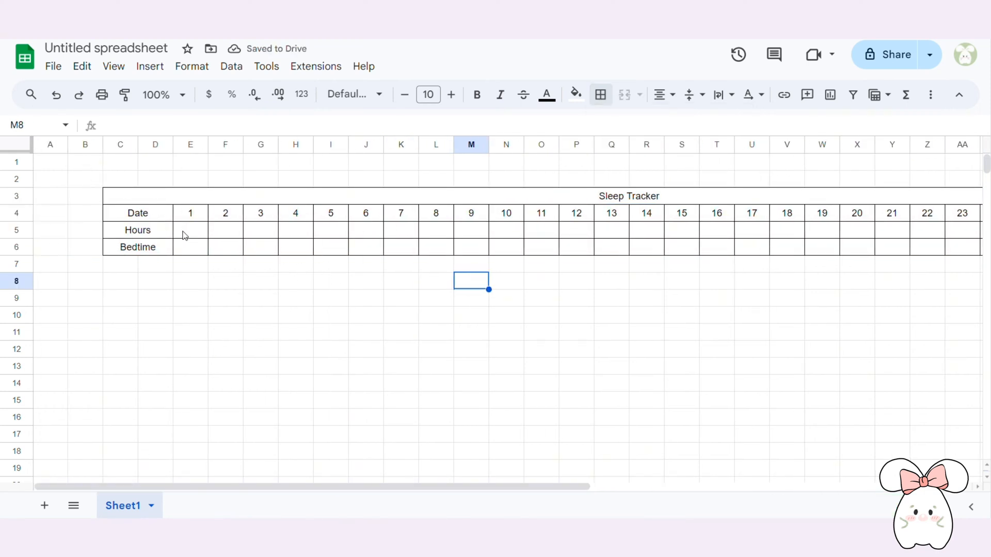
{"action": "left_click_drag", "start_coordinate": [184, 235], "coordinate": [908, 233]}
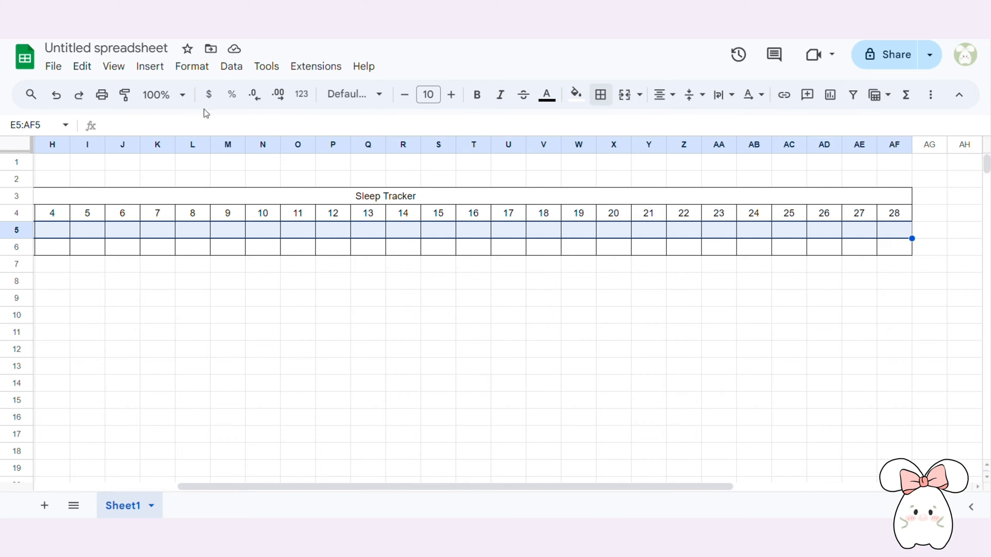
{"action": "left_click", "coordinate": [151, 67]}
{"action": "scroll", "coordinate": [176, 382], "scroll_direction": "down", "scroll_amount": 1}
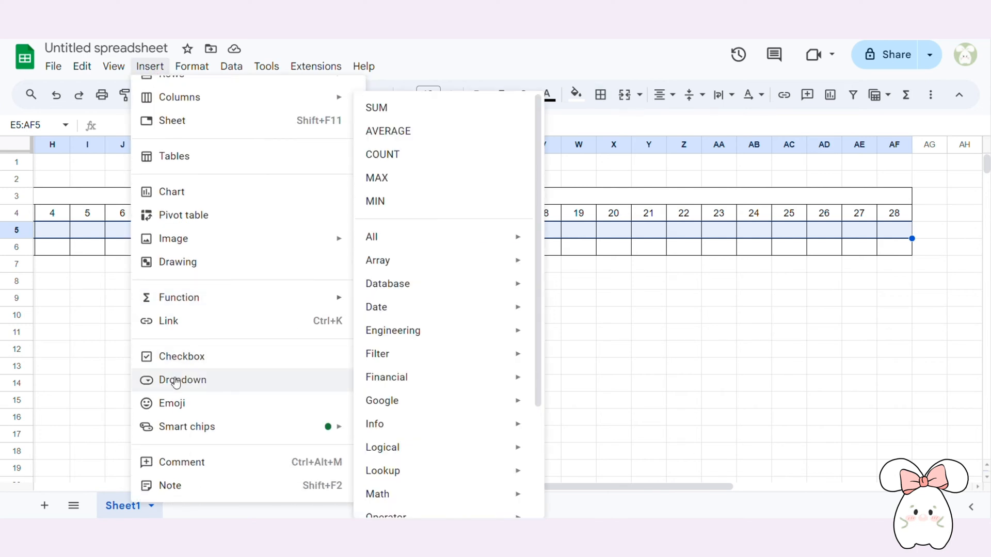
{"action": "left_click", "coordinate": [176, 382]}
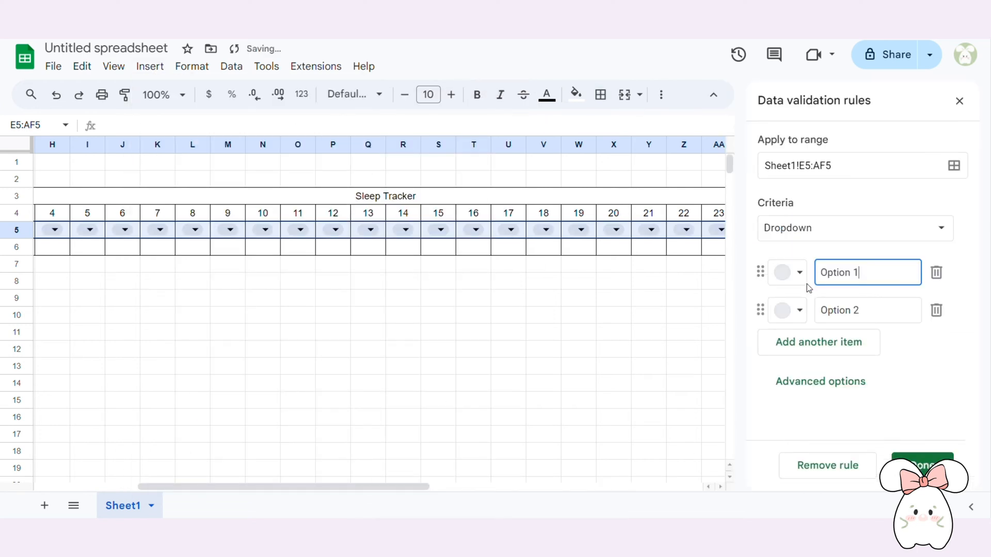
- Set the first three options of the Hours dropdown to 1, 2 and 3
{"action": "left_click", "coordinate": [783, 343]}
{"action": "left_click", "coordinate": [793, 271]}
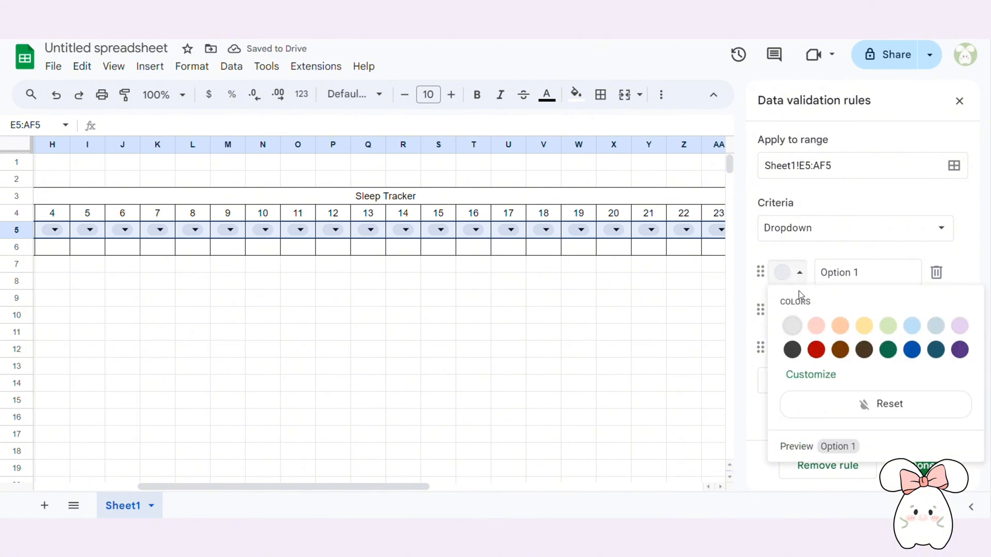
{"action": "left_click", "coordinate": [818, 268]}
{"action": "key", "text": "ctrl+a"}
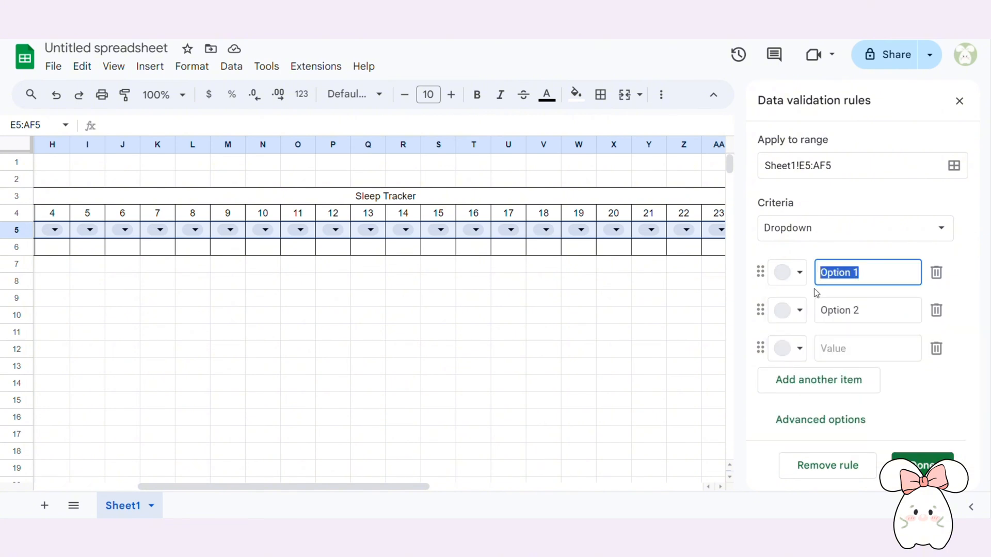
{"action": "key", "text": "BackSpace"}
{"action": "type", "text": "1"}
{"action": "key", "text": "Return"}
{"action": "left_click", "coordinate": [842, 309]}
{"action": "key", "text": "ctrl+a"}
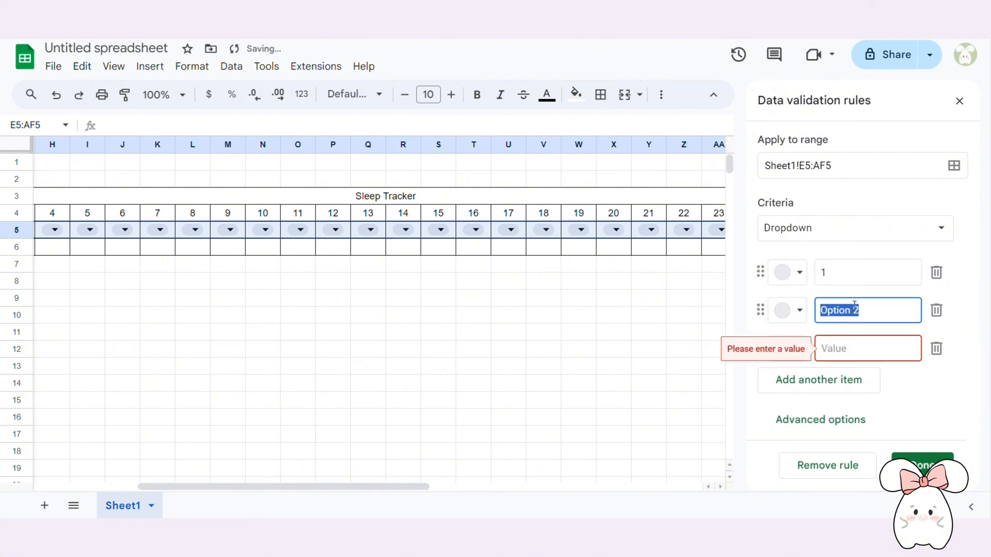
{"action": "type", "text": "2"}
{"action": "left_click", "coordinate": [869, 348]}
{"action": "type", "text": "3"}
- Add the options 4, 5 and 6 to the Hours dropdown
{"action": "left_click", "coordinate": [860, 386]}
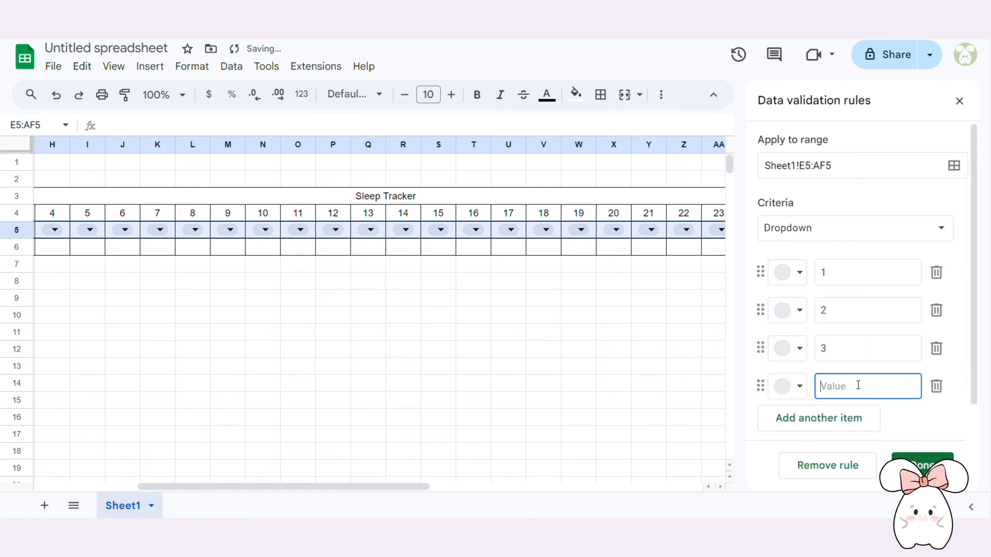
{"action": "type", "text": "4"}
{"action": "left_click", "coordinate": [849, 418]}
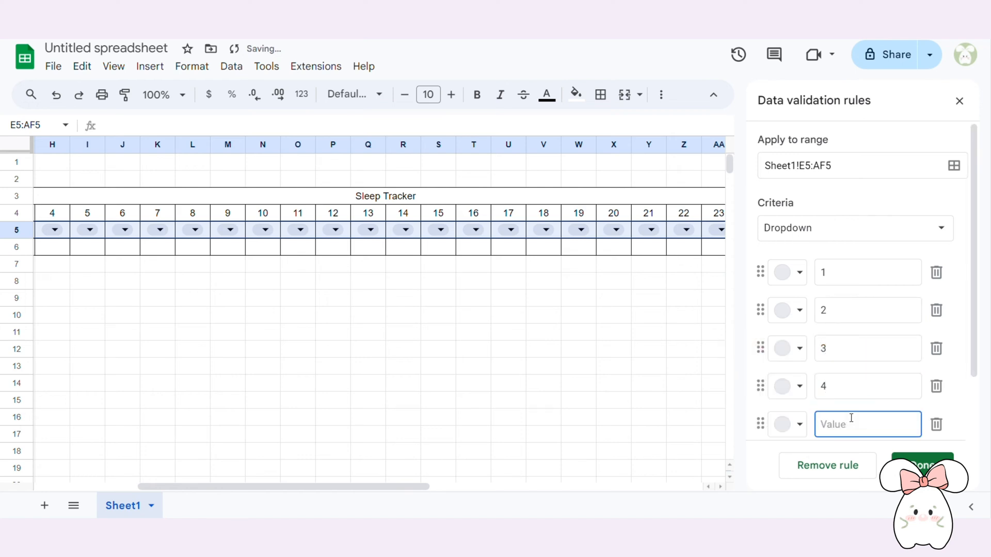
{"action": "type", "text": "5"}
{"action": "scroll", "coordinate": [851, 394], "scroll_direction": "down", "scroll_amount": 2}
{"action": "left_click", "coordinate": [838, 382]}
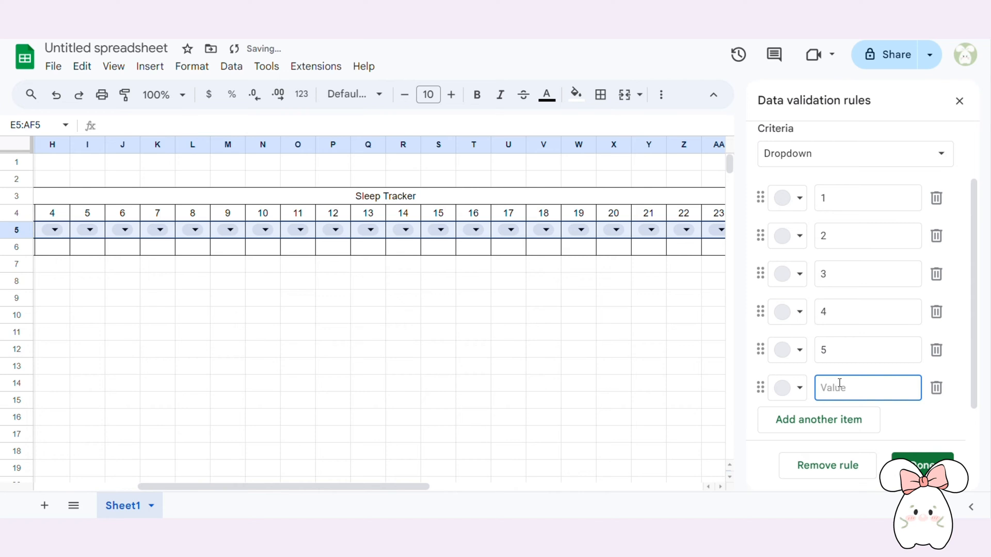
{"action": "type", "text": "6"}
{"action": "scroll", "coordinate": [840, 382], "scroll_direction": "down", "scroll_amount": 1}
- Add the options 7, 8, 9 and 10 to the Hours dropdown
{"action": "left_click", "coordinate": [841, 380]}
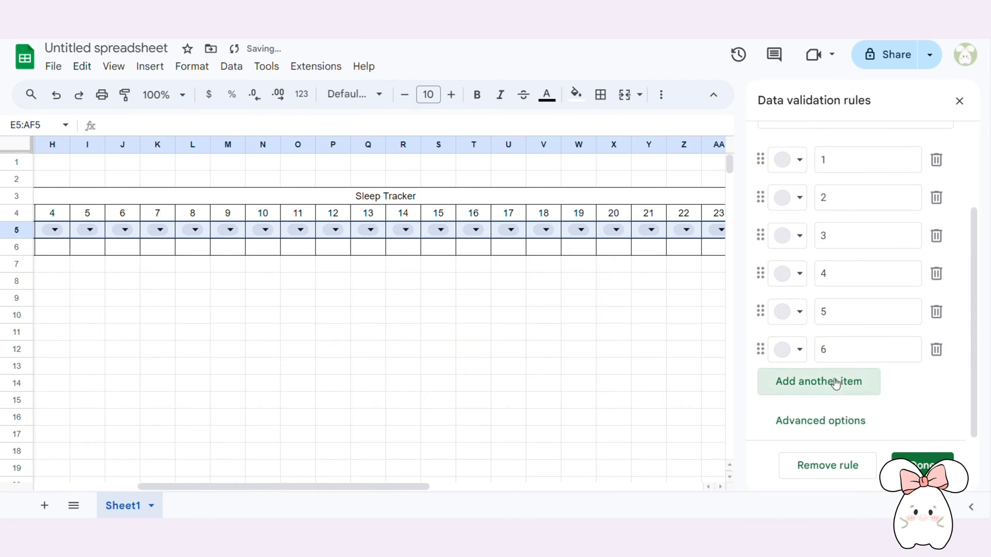
{"action": "type", "text": "7"}
{"action": "left_click", "coordinate": [837, 419]}
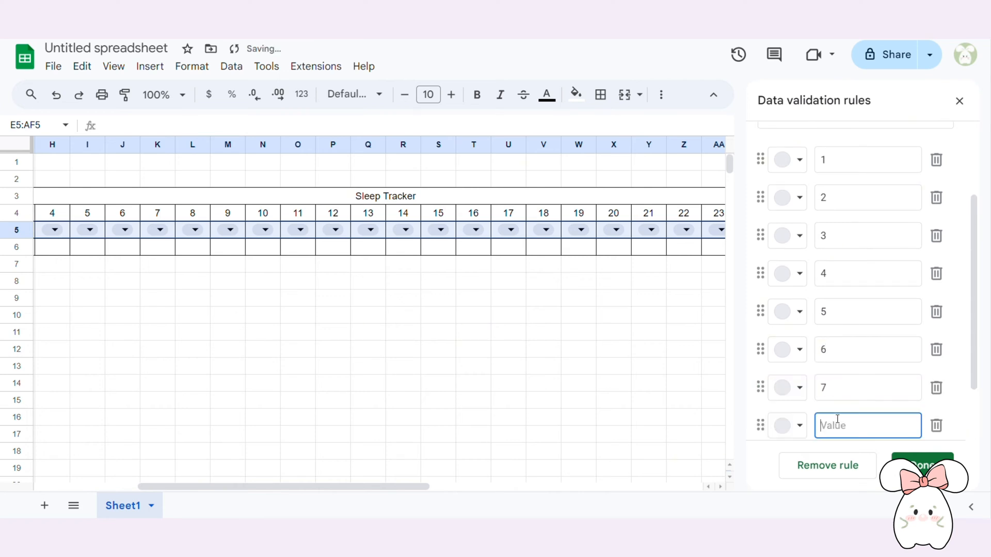
{"action": "type", "text": "9"}
{"action": "key", "text": "BackSpace"}
{"action": "type", "text": "8"}
{"action": "scroll", "coordinate": [872, 361], "scroll_direction": "down", "scroll_amount": 2}
{"action": "left_click", "coordinate": [857, 385]}
{"action": "type", "text": "9"}
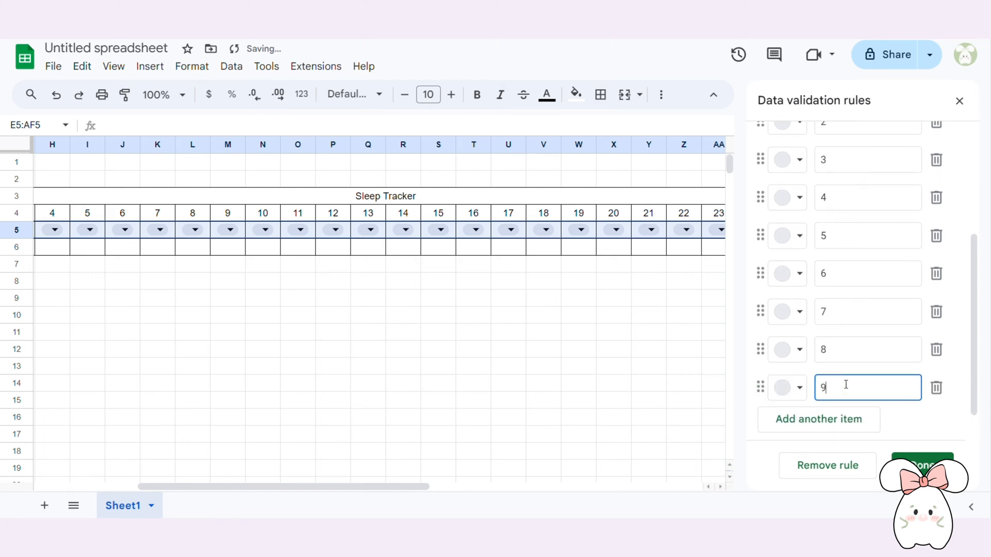
{"action": "left_click", "coordinate": [820, 413]}
{"action": "type", "text": "10"}
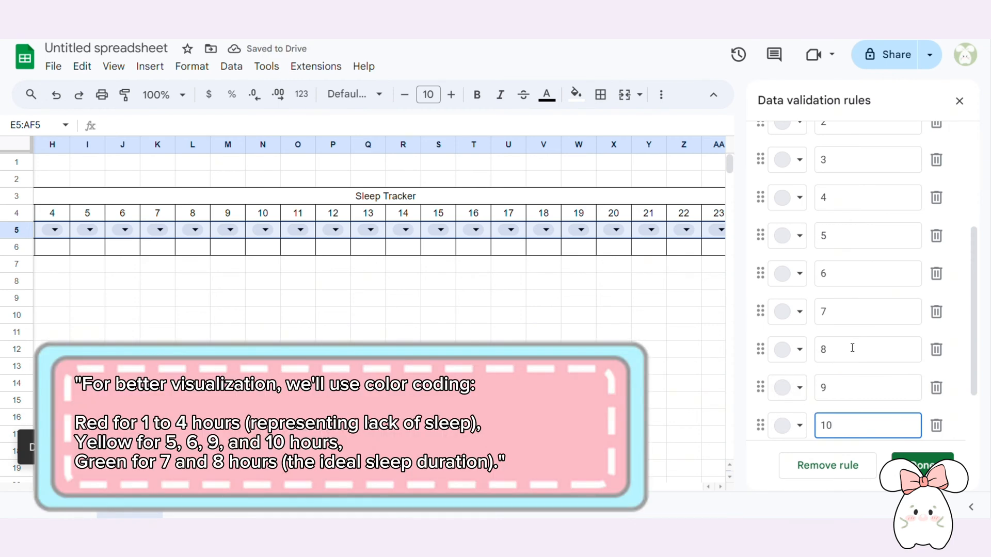
- Color the dropdown options 1 to 4 light red
{"action": "scroll", "coordinate": [852, 348], "scroll_direction": "down", "scroll_amount": 2}
{"action": "scroll", "coordinate": [853, 348], "scroll_direction": "up", "scroll_amount": 5}
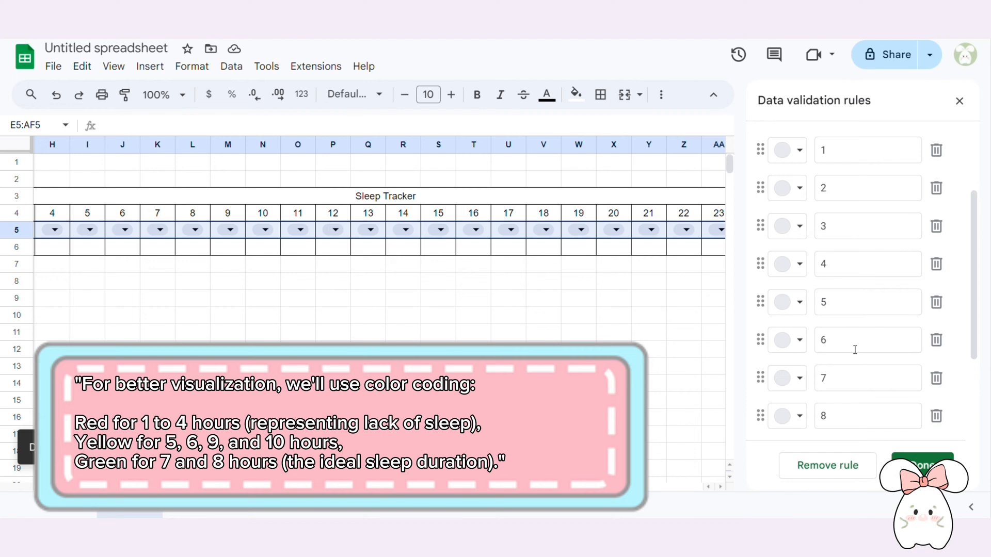
{"action": "scroll", "coordinate": [855, 349], "scroll_direction": "up", "scroll_amount": 2}
{"action": "left_click", "coordinate": [795, 227]}
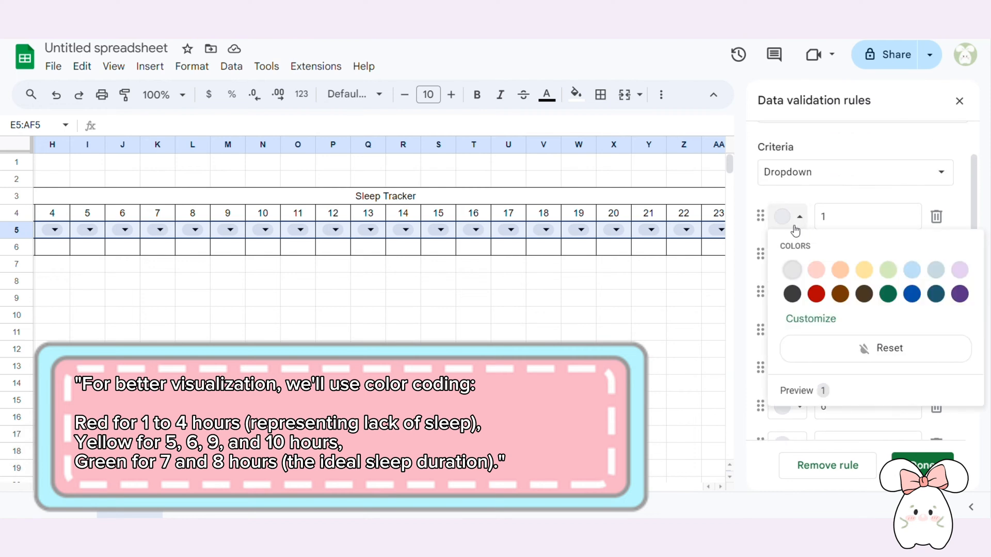
{"action": "left_click", "coordinate": [814, 270]}
{"action": "left_click", "coordinate": [794, 254]}
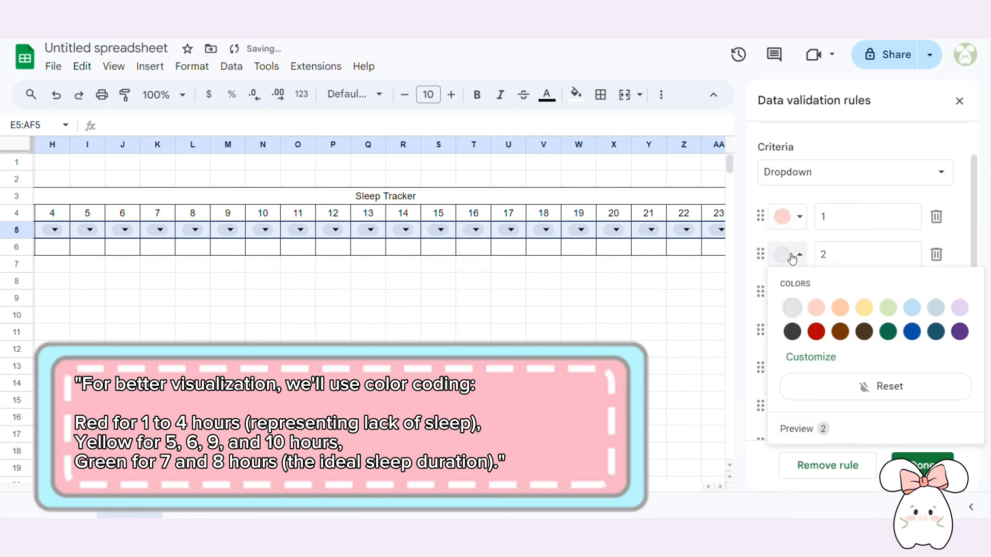
{"action": "left_click", "coordinate": [815, 307]}
{"action": "left_click", "coordinate": [796, 295]}
{"action": "left_click", "coordinate": [815, 343]}
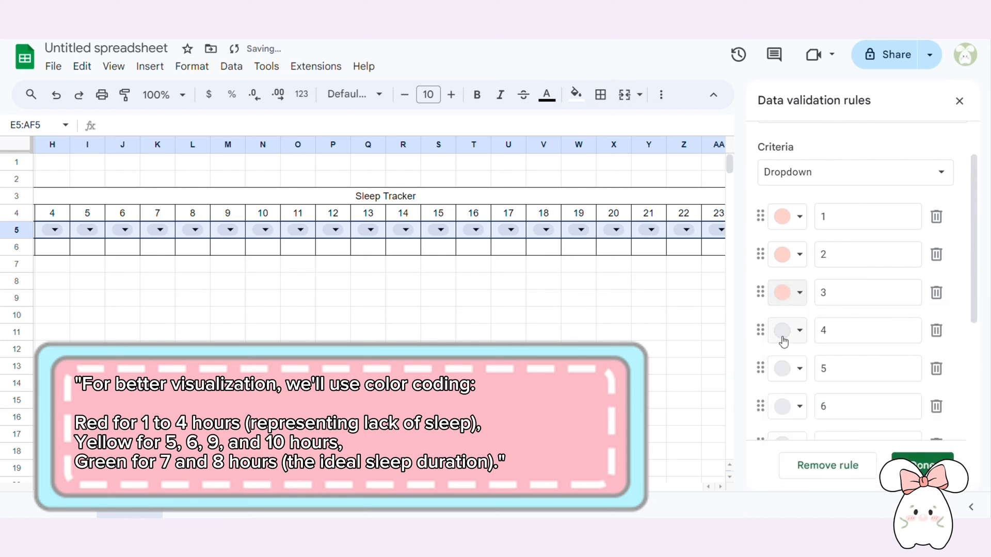
{"action": "left_click", "coordinate": [794, 330]}
{"action": "left_click", "coordinate": [816, 180]}
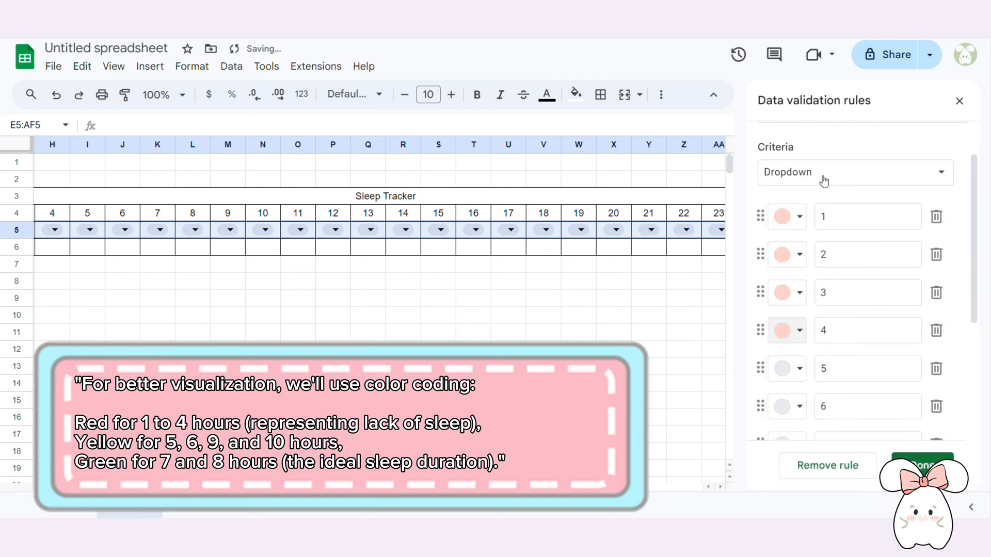
- Color the dropdown options 5 and 6 light green
{"action": "left_click", "coordinate": [782, 372]}
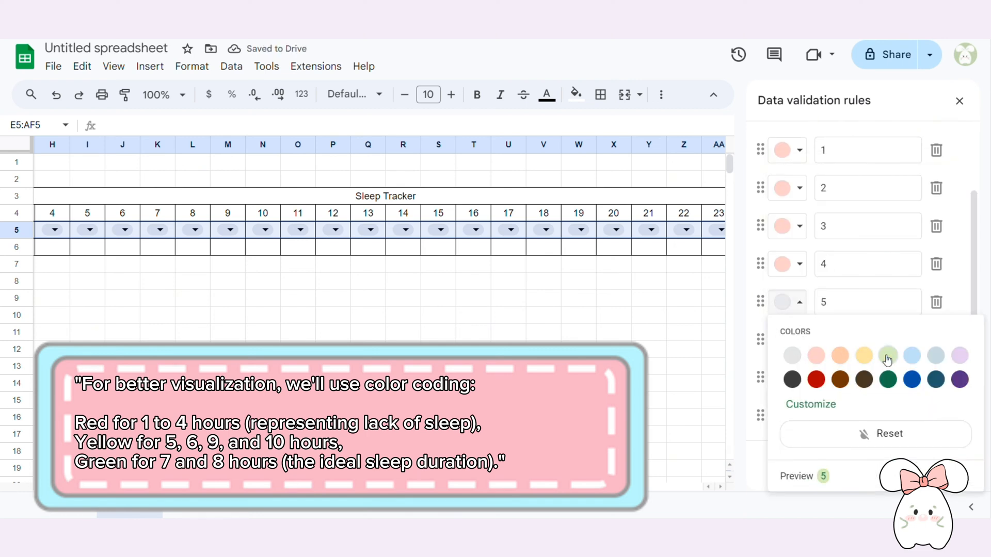
{"action": "left_click", "coordinate": [887, 356]}
{"action": "left_click", "coordinate": [791, 340]}
{"action": "left_click", "coordinate": [889, 191]}
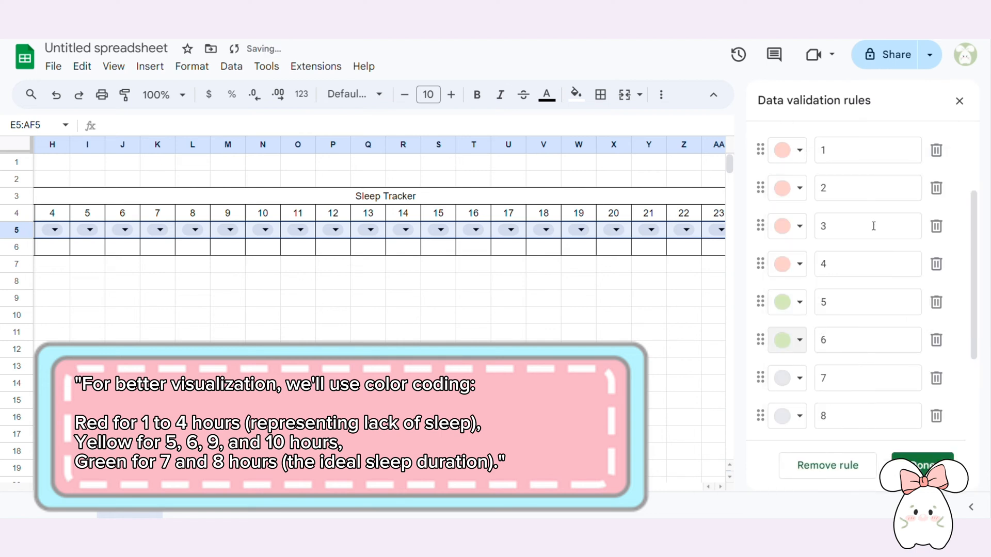
- Reset the colors of dropdown options 5 and 6
{"action": "left_click", "coordinate": [798, 307]}
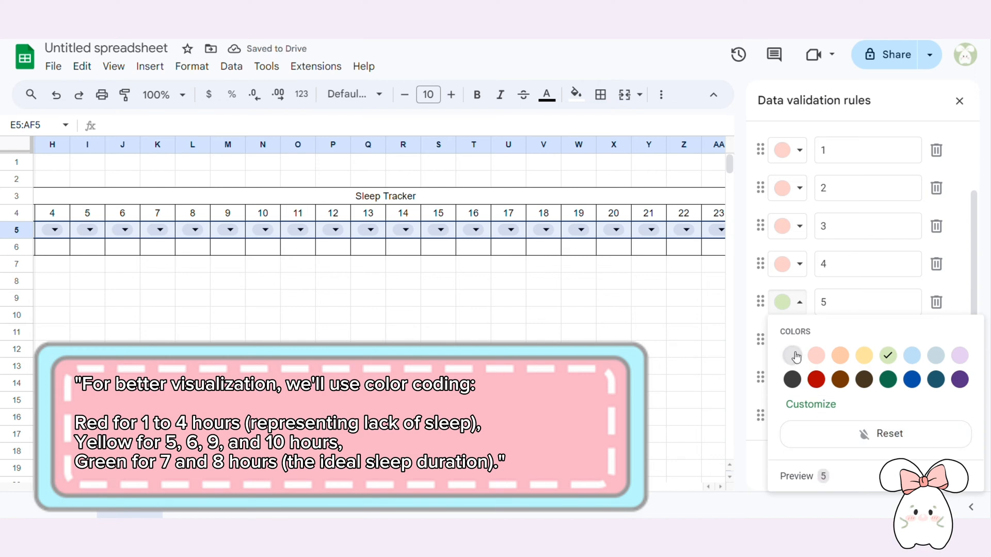
{"action": "left_click", "coordinate": [852, 434]}
{"action": "left_click", "coordinate": [789, 340]}
{"action": "left_click", "coordinate": [859, 269]}
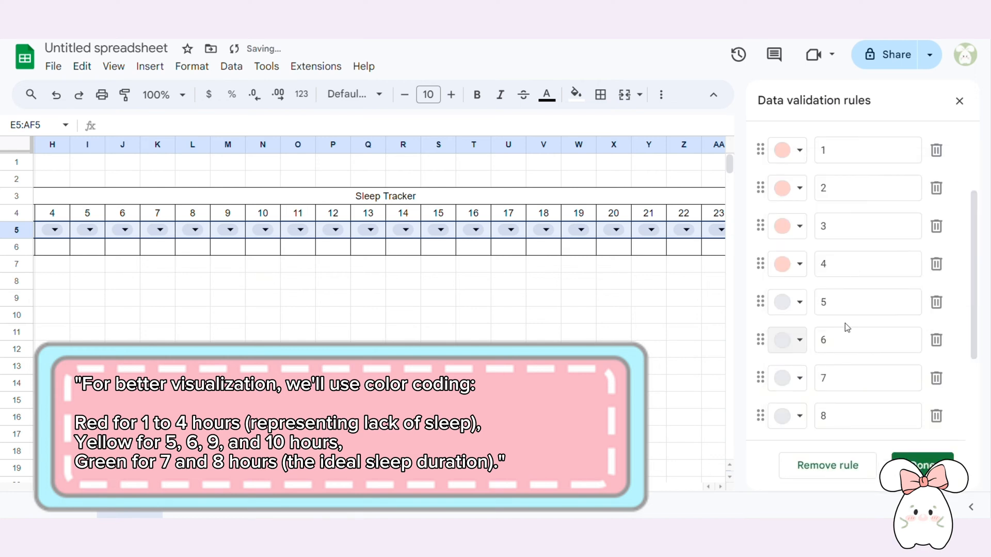
- Color the dropdown options 5, 6, 9 and 10 light yellow
{"action": "scroll", "coordinate": [846, 327], "scroll_direction": "up", "scroll_amount": 2}
{"action": "left_click", "coordinate": [790, 369]}
{"action": "left_click", "coordinate": [864, 215]}
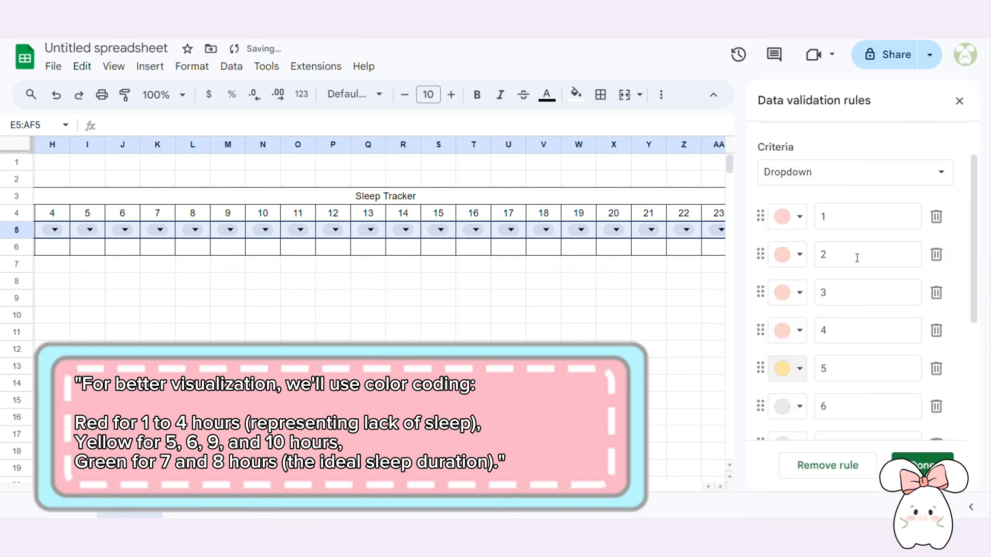
{"action": "scroll", "coordinate": [808, 335], "scroll_direction": "down", "scroll_amount": 2}
{"action": "left_click", "coordinate": [791, 340]}
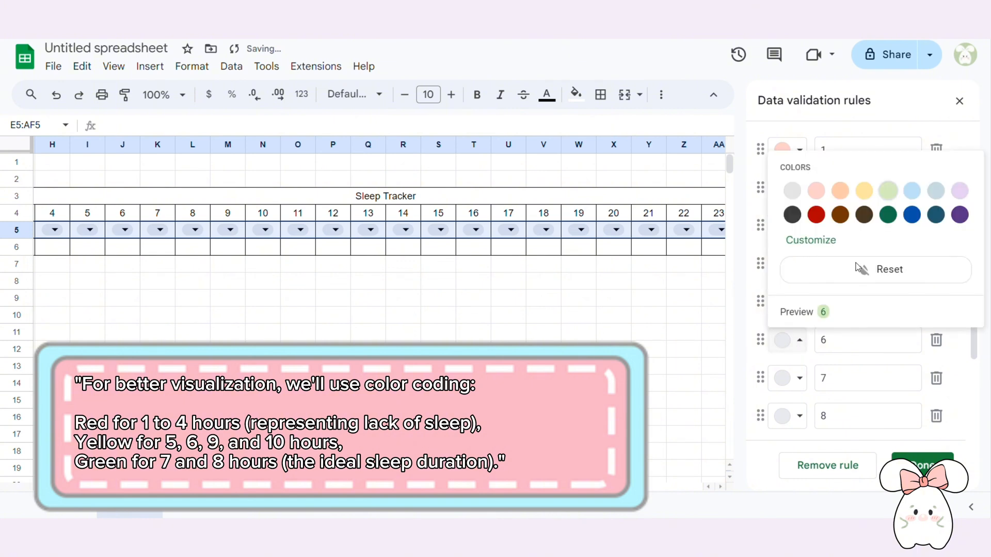
{"action": "left_click", "coordinate": [863, 189]}
{"action": "scroll", "coordinate": [832, 296], "scroll_direction": "down", "scroll_amount": 4}
{"action": "left_click", "coordinate": [789, 320]}
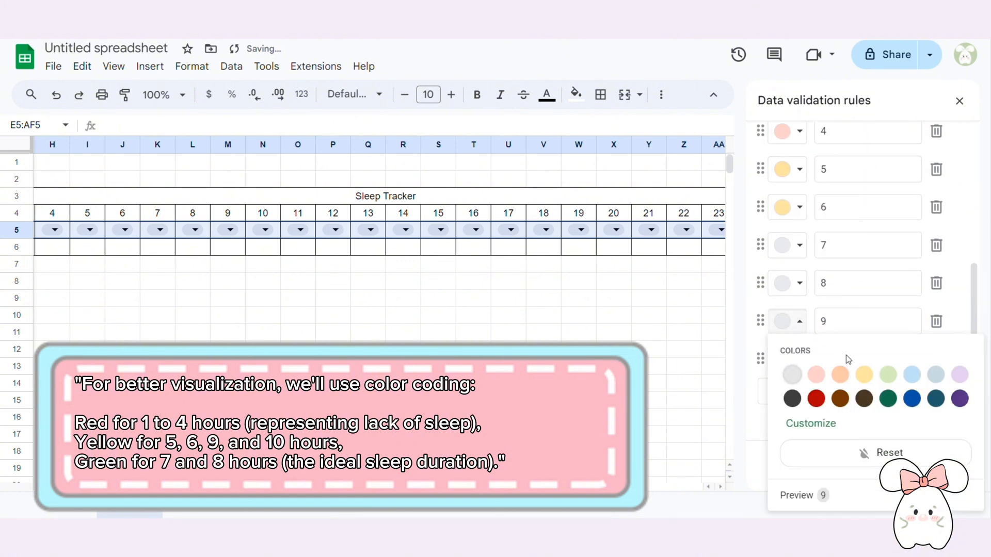
{"action": "left_click", "coordinate": [863, 381]}
{"action": "left_click", "coordinate": [782, 359]}
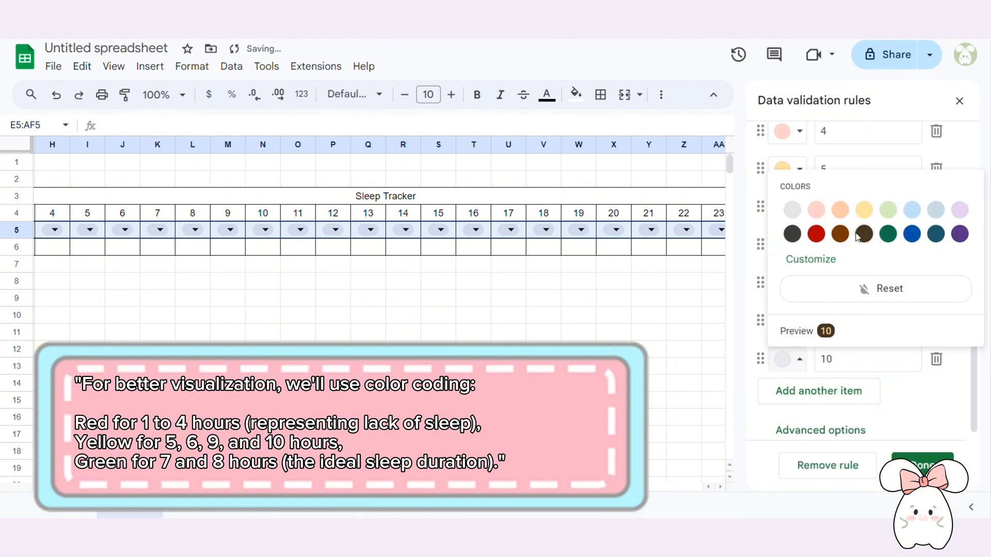
{"action": "left_click", "coordinate": [863, 209]}
- Color the dropdown options 7 and 8 light green
{"action": "left_click", "coordinate": [776, 249]}
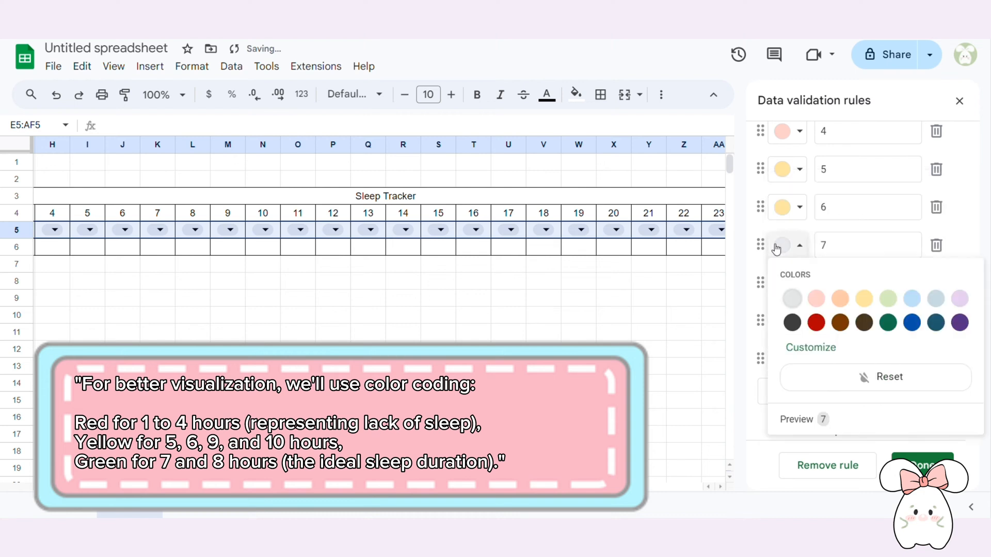
{"action": "left_click", "coordinate": [888, 298]}
{"action": "left_click", "coordinate": [787, 284]}
{"action": "left_click", "coordinate": [887, 336]}
{"action": "scroll", "coordinate": [884, 329], "scroll_direction": "up", "scroll_amount": 2}
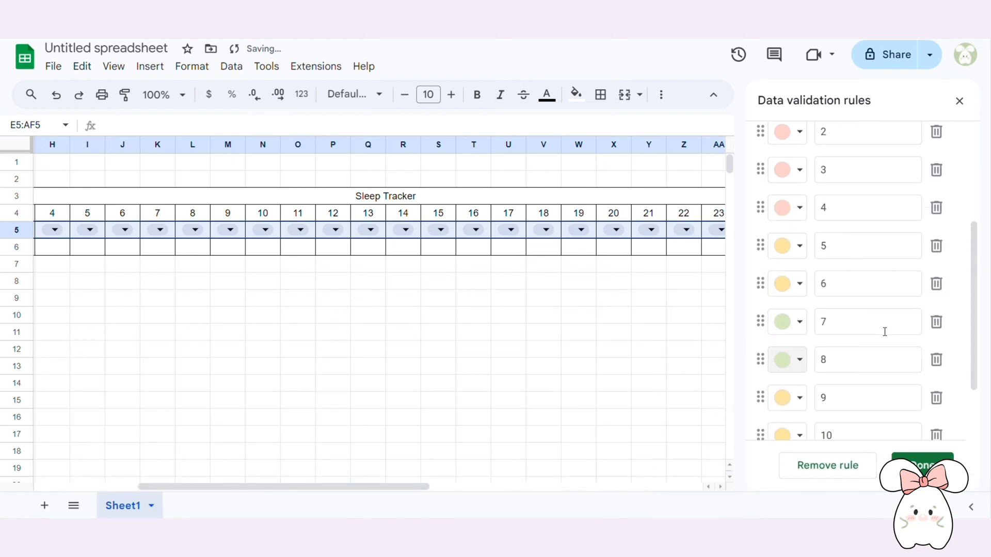
- Set the Hours dropdown's display style to plain text, apply it to all matching dropdowns and close the validation rules
{"action": "scroll", "coordinate": [884, 329], "scroll_direction": "down", "scroll_amount": 2}
{"action": "left_click", "coordinate": [815, 430]}
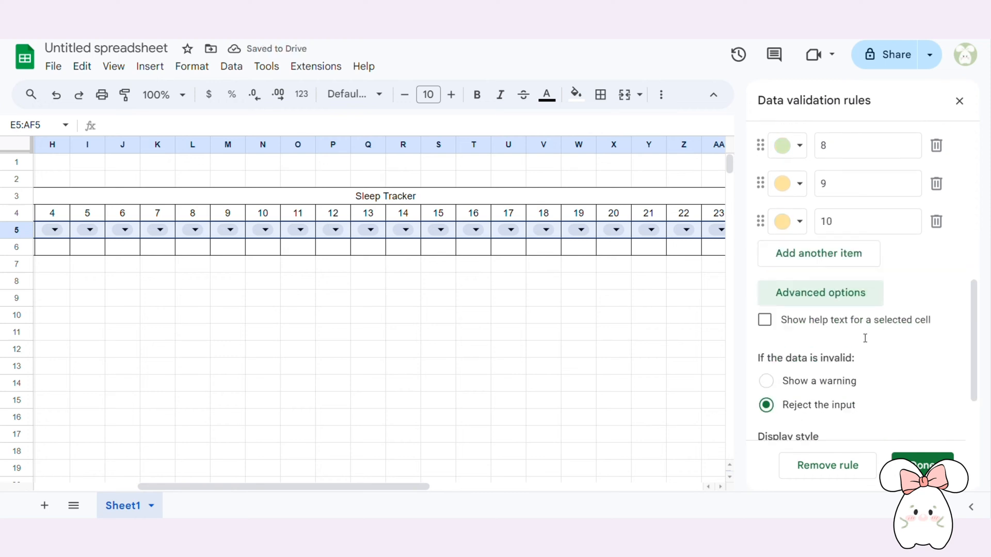
{"action": "scroll", "coordinate": [822, 382], "scroll_direction": "down", "scroll_amount": 2}
{"action": "left_click", "coordinate": [813, 395]}
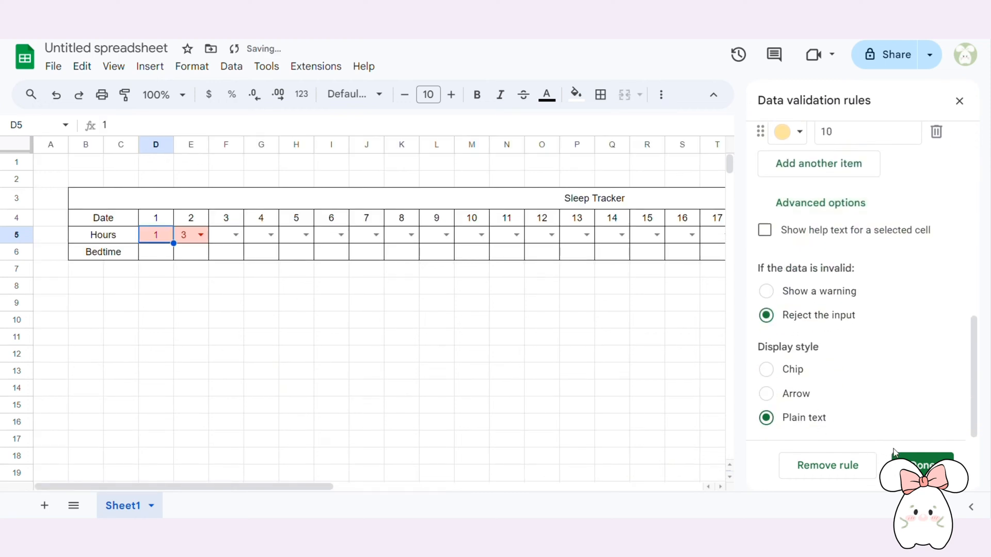
{"action": "left_click", "coordinate": [897, 458]}
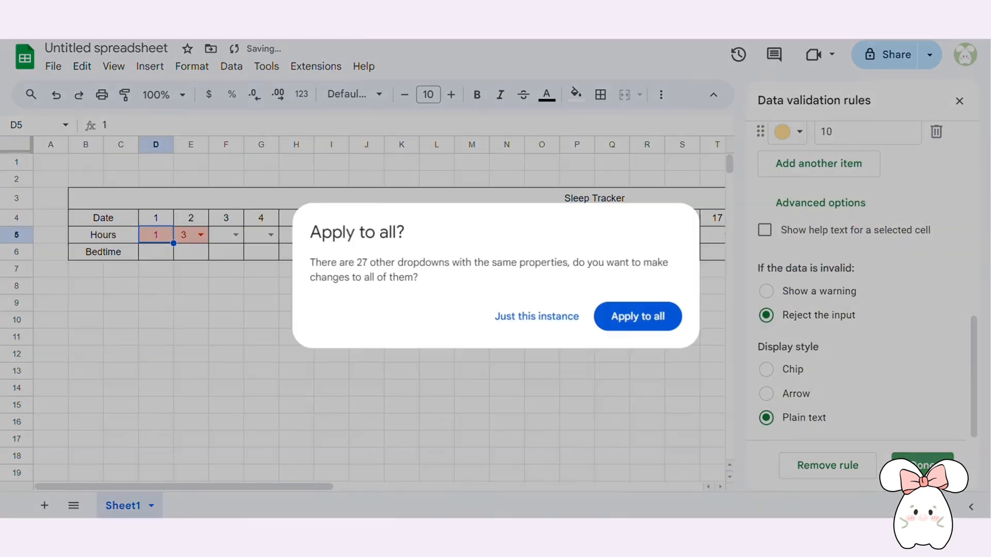
{"action": "left_click", "coordinate": [632, 330]}
{"action": "left_click", "coordinate": [508, 320]}
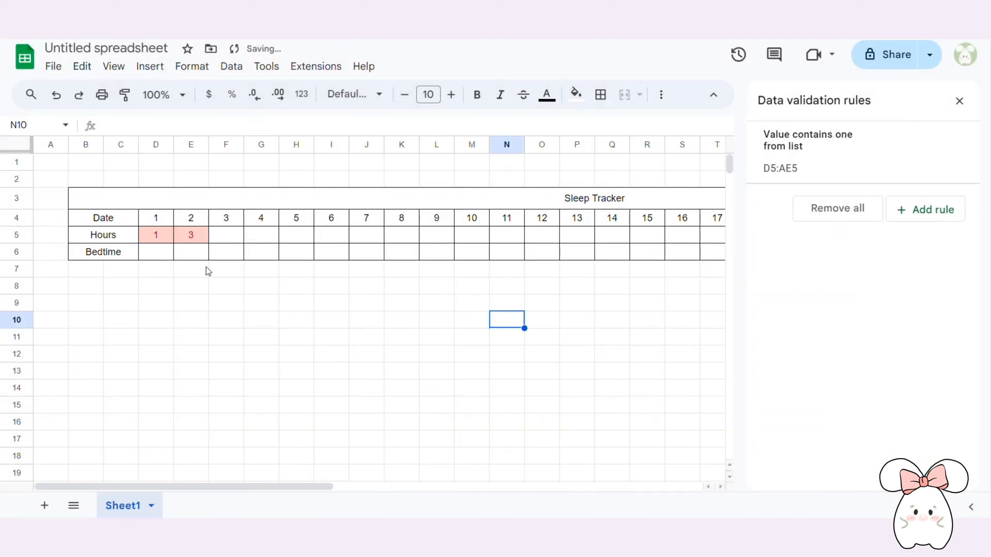
{"action": "left_click", "coordinate": [958, 101]}
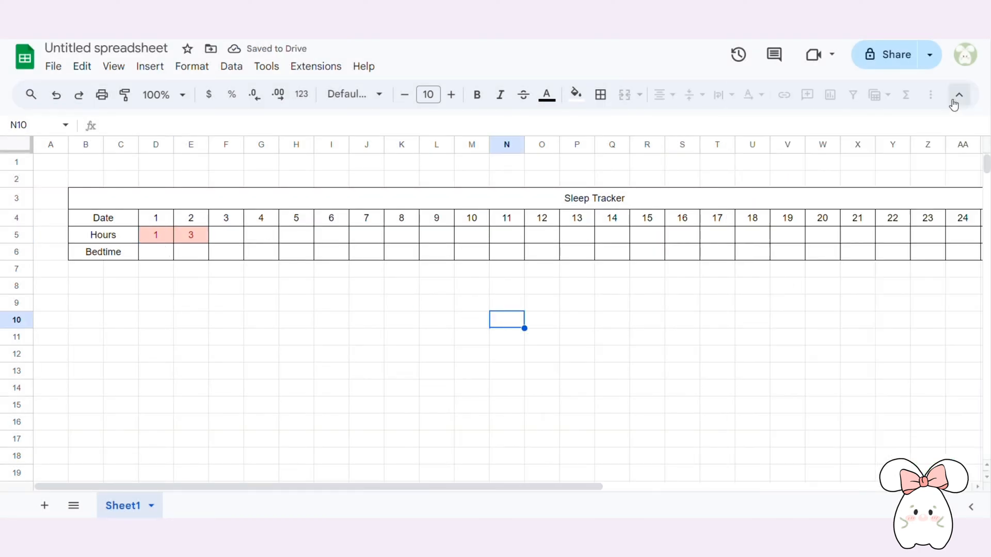
- Choose 5 hours for day 3 in the Hours row
{"action": "left_click", "coordinate": [235, 243]}
{"action": "left_click", "coordinate": [227, 335]}
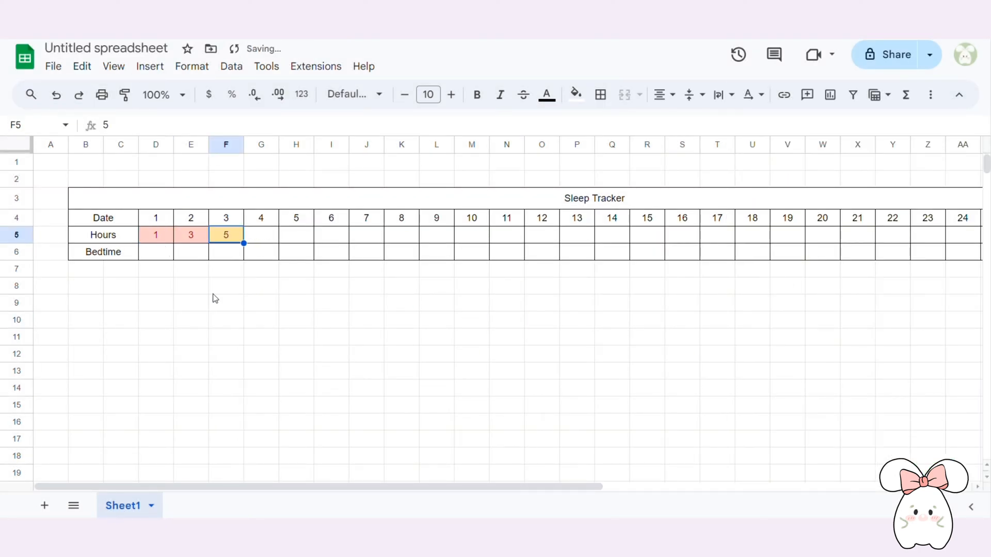
- Enter 10 as the bedtime for day 1
{"action": "left_click", "coordinate": [159, 258]}
{"action": "type", "text": "10"}
{"action": "key", "text": "Return"}
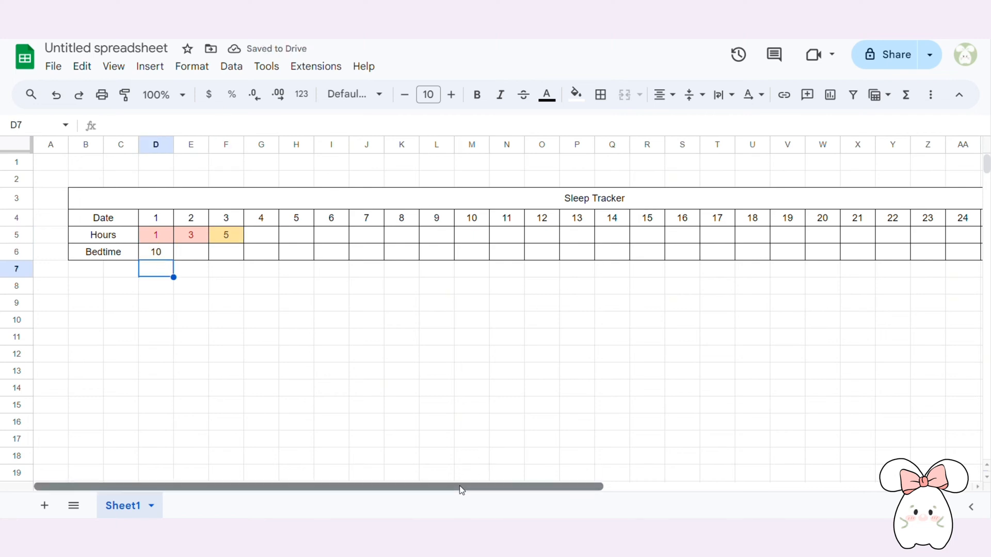
- Extend the merged Sleep Tracker title cell through column AJ so it spans B3:AJ3
{"action": "left_click_drag", "start_coordinate": [460, 486], "coordinate": [819, 485]}
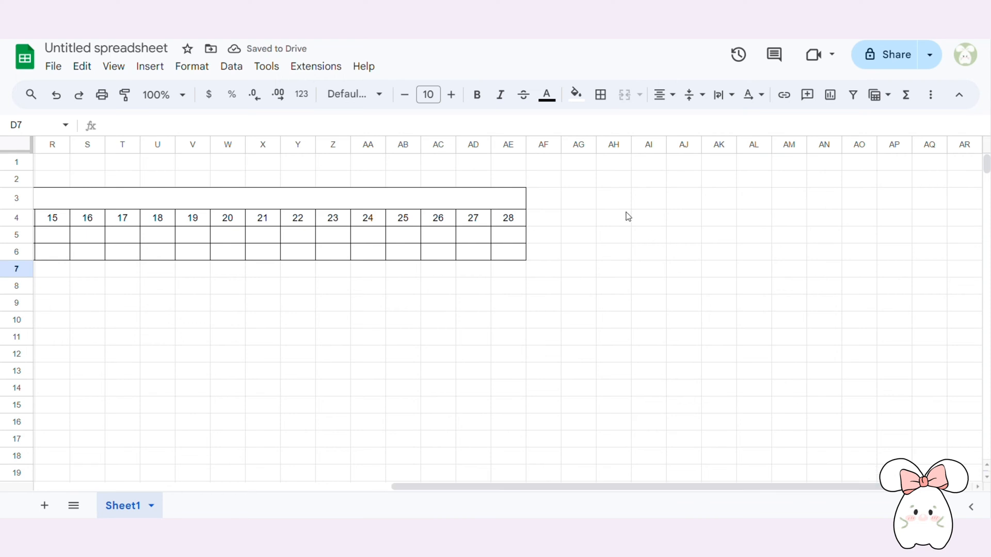
{"action": "left_click_drag", "start_coordinate": [512, 201], "coordinate": [672, 206]}
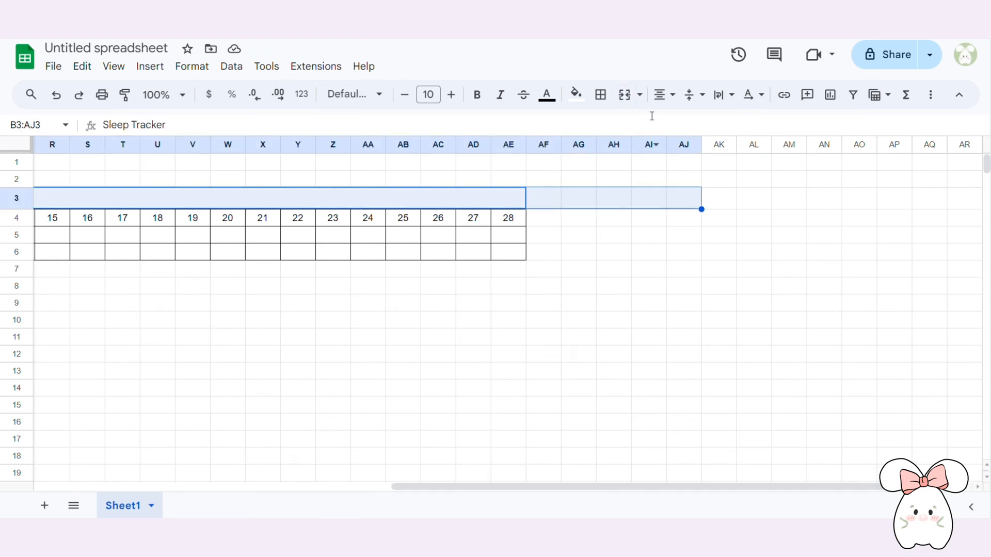
{"action": "left_click", "coordinate": [625, 94]}
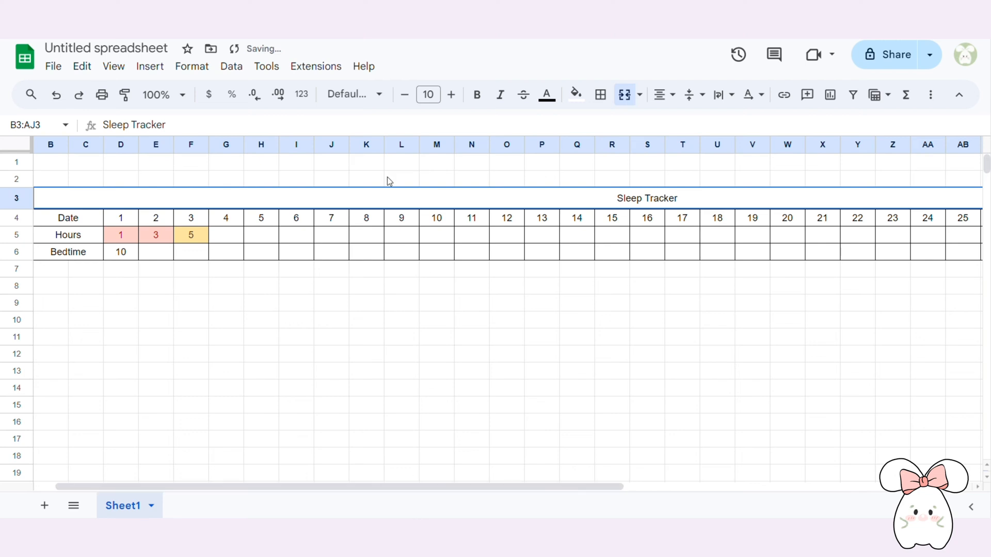
- Rewrite the title in capitals as SLEEP TRACKER
{"action": "left_click", "coordinate": [336, 128]}
{"action": "key", "text": "ctrl+a"}
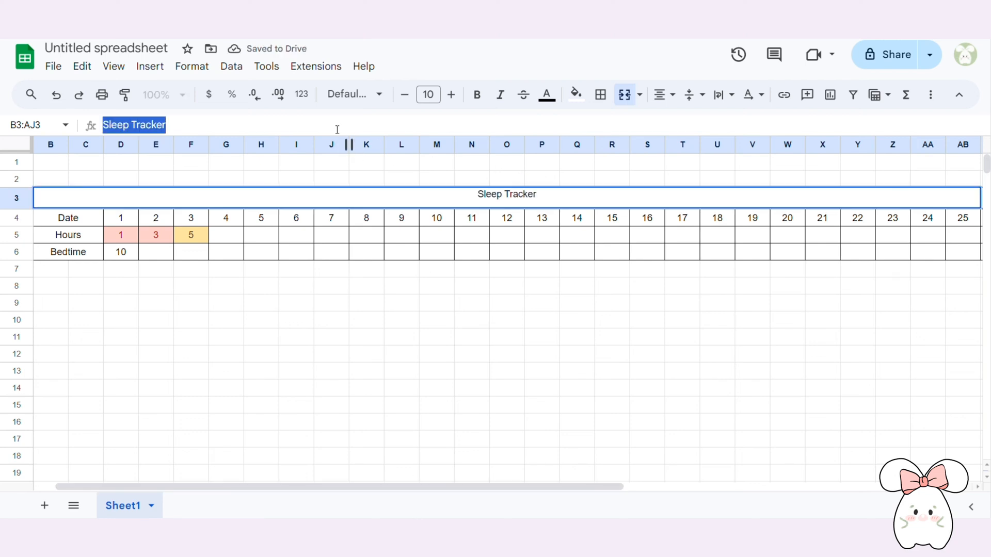
{"action": "key", "text": "BackSpace"}
{"action": "type", "text": "SLEEP"}
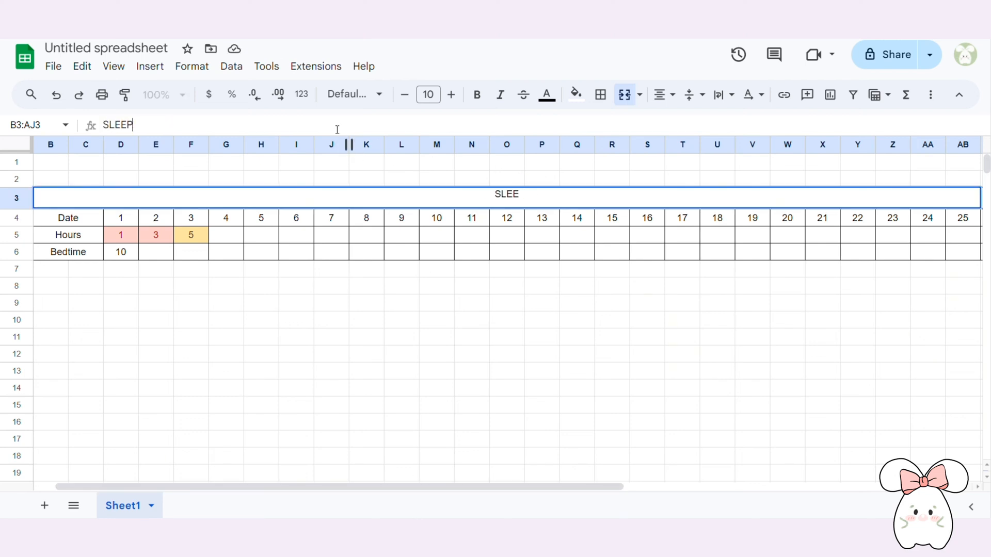
{"action": "type", "text": " TRACKER"}
{"action": "key", "text": "Return"}
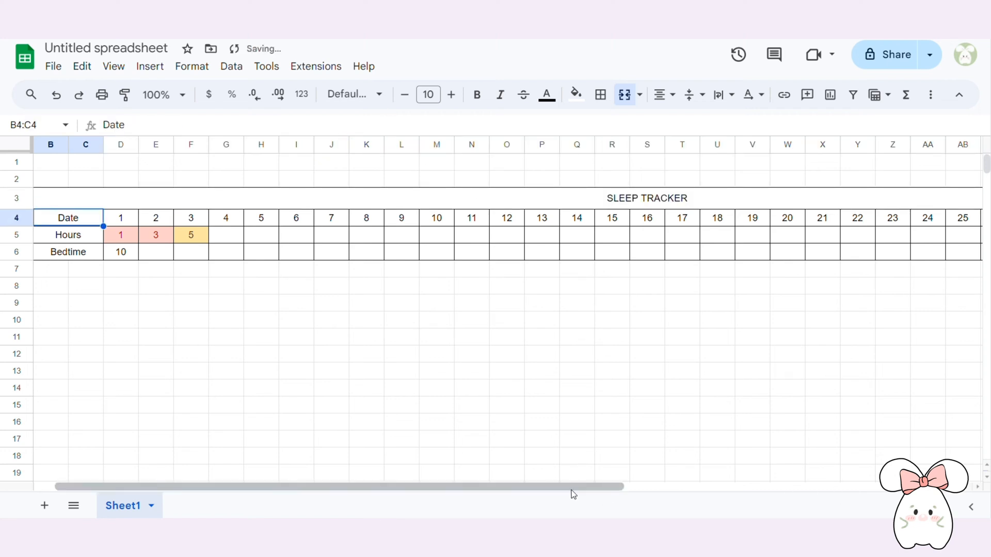
- Merge the cells AF4:AJ6 beside the day 28 column and give the merged cell an outer border
{"action": "left_click_drag", "start_coordinate": [571, 490], "coordinate": [856, 487]}
{"action": "left_click", "coordinate": [537, 221]}
{"action": "left_click_drag", "start_coordinate": [536, 221], "coordinate": [689, 255]}
{"action": "left_click", "coordinate": [625, 95]}
{"action": "left_click", "coordinate": [606, 96]}
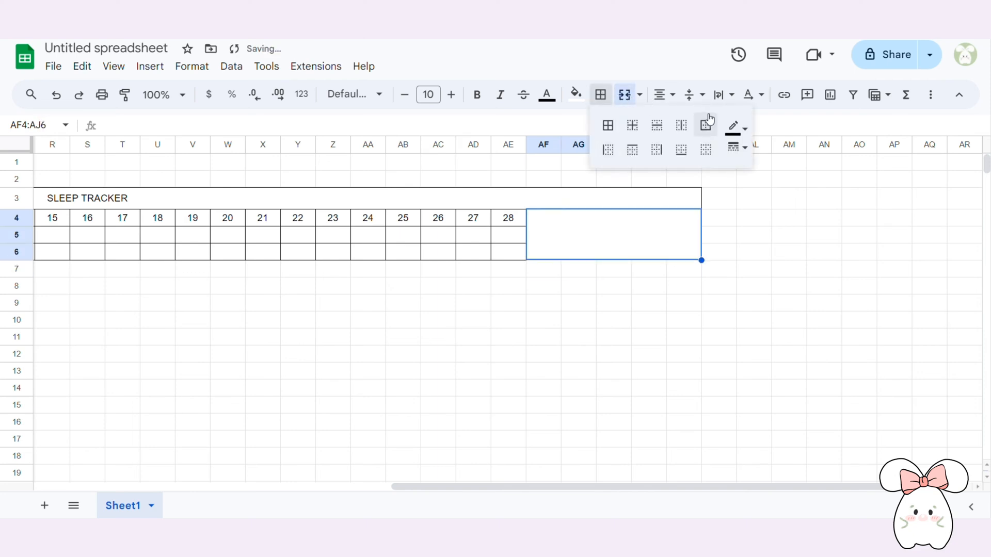
{"action": "left_click", "coordinate": [705, 125]}
{"action": "left_click", "coordinate": [698, 237]}
{"action": "left_click", "coordinate": [788, 268]}
{"action": "left_click", "coordinate": [650, 257]}
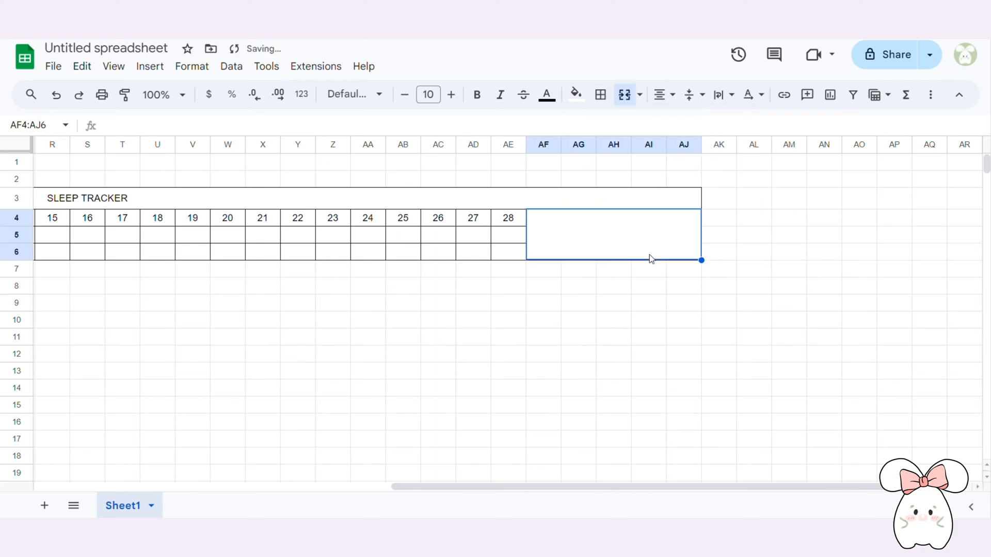
- Enter =IFNA(SPARKLINE(D5:AE5, {"charttype","line";"color","#f2bed1";"linewidth",2;"xmin",1;"xmax",31}),) in the merged cell AF4, using the Hours row as data
{"action": "left_click", "coordinate": [471, 127]}
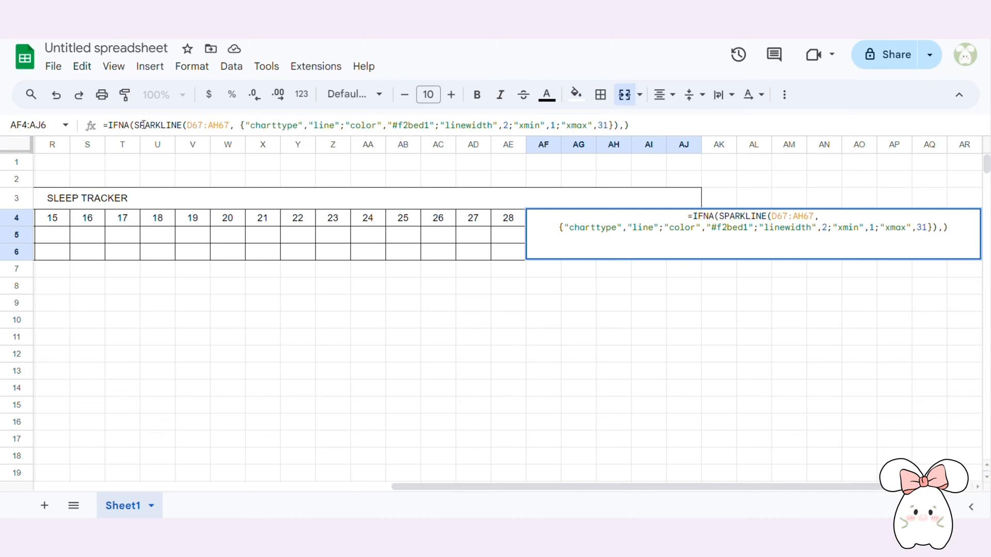
{"action": "left_click", "coordinate": [234, 120]}
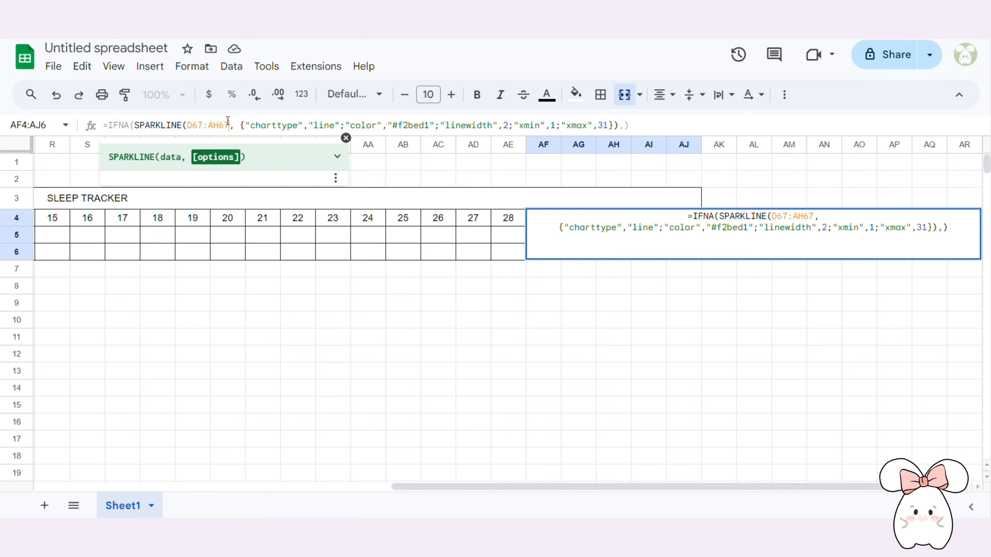
{"action": "key", "text": "BackSpace"}
{"action": "key", "text": "BackSpace"}
{"action": "key", "text": "BackSpace"}
{"action": "key", "text": "BackSpace"}
{"action": "key", "text": "BackSpace"}
{"action": "key", "text": "BackSpace"}
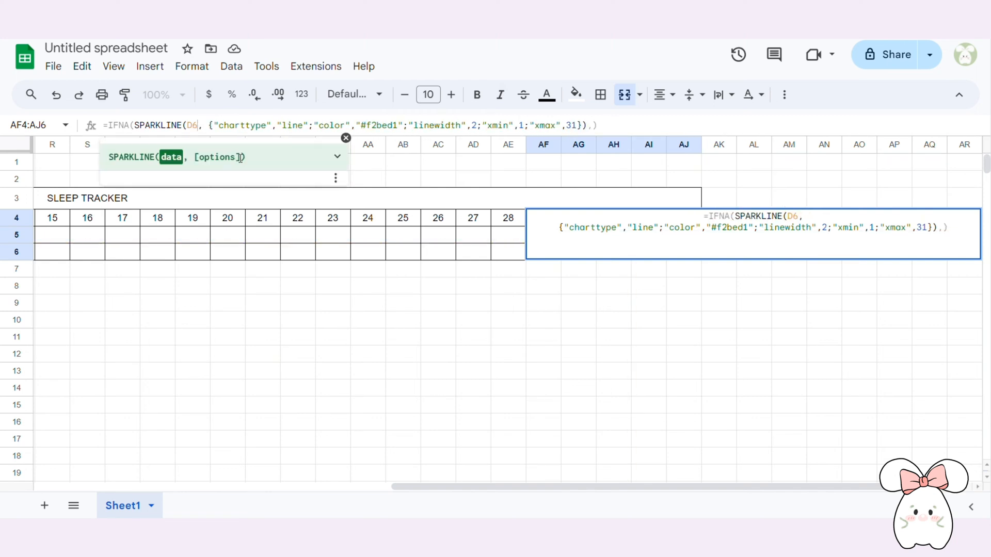
{"action": "key", "text": "BackSpace"}
{"action": "key", "text": "BackSpace"}
{"action": "left_click_drag", "start_coordinate": [402, 486], "coordinate": [12, 485]}
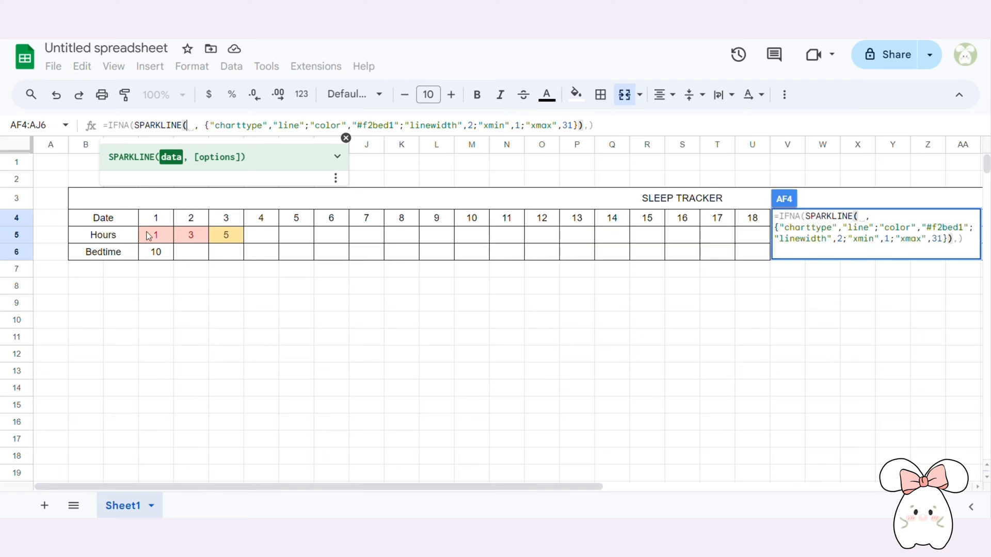
{"action": "left_click_drag", "start_coordinate": [149, 236], "coordinate": [723, 238]}
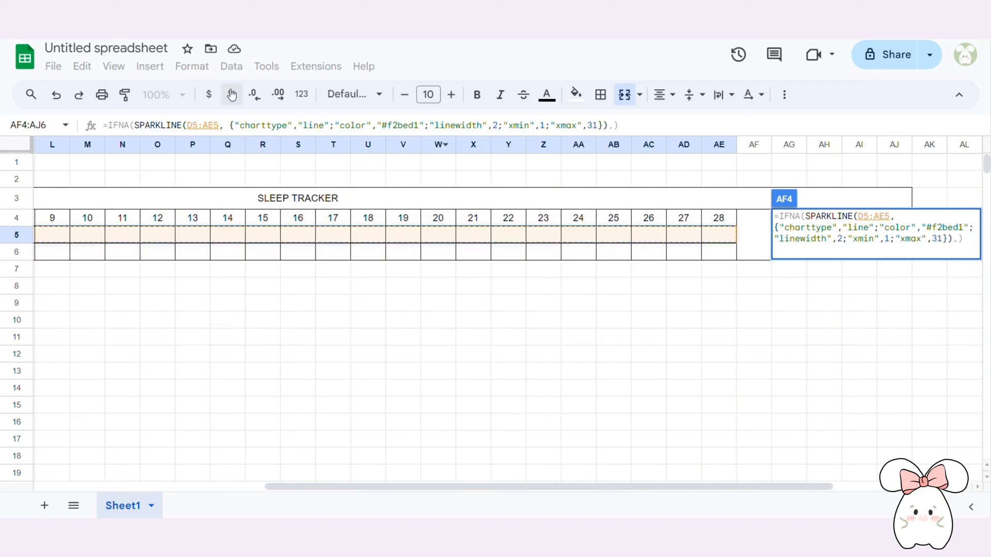
{"action": "key", "text": "Return"}
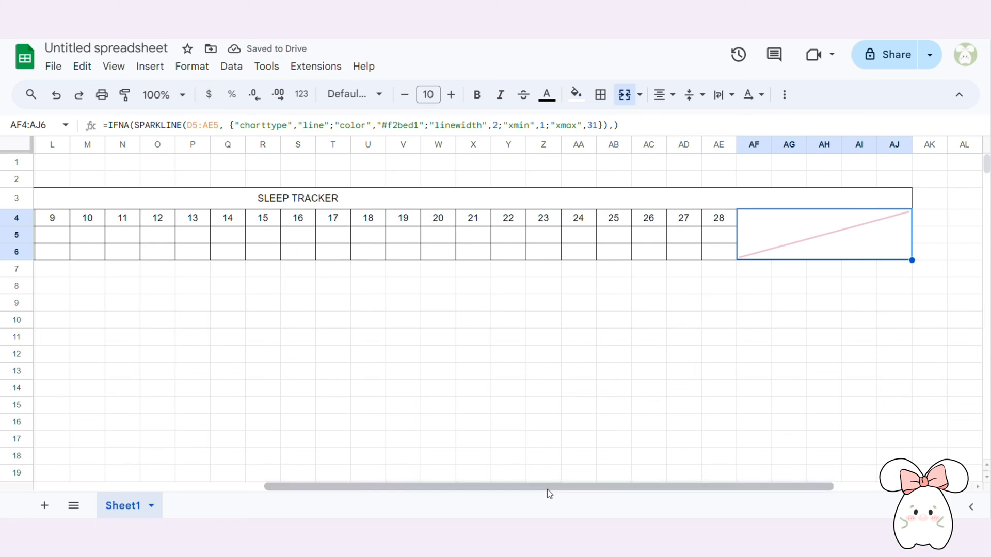
- Set the linewidth option in the sparkline formula to 3
{"action": "left_click_drag", "start_coordinate": [547, 488], "coordinate": [574, 493]}
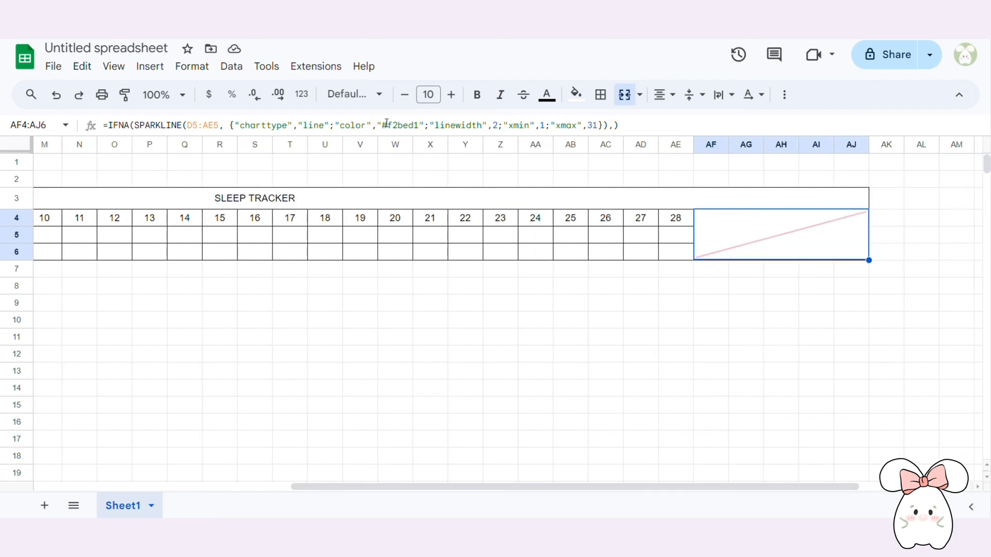
{"action": "left_click", "coordinate": [421, 125]}
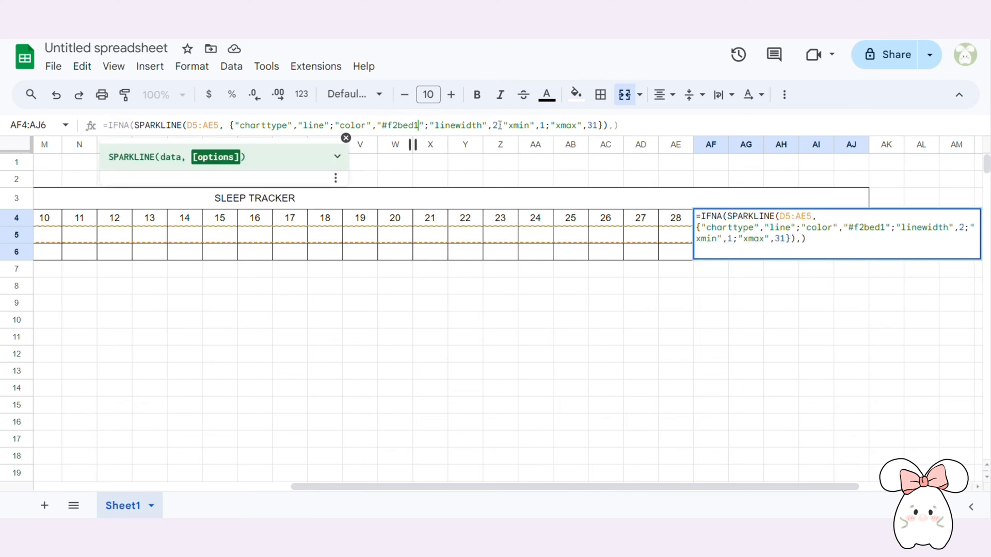
{"action": "key", "text": "Return"}
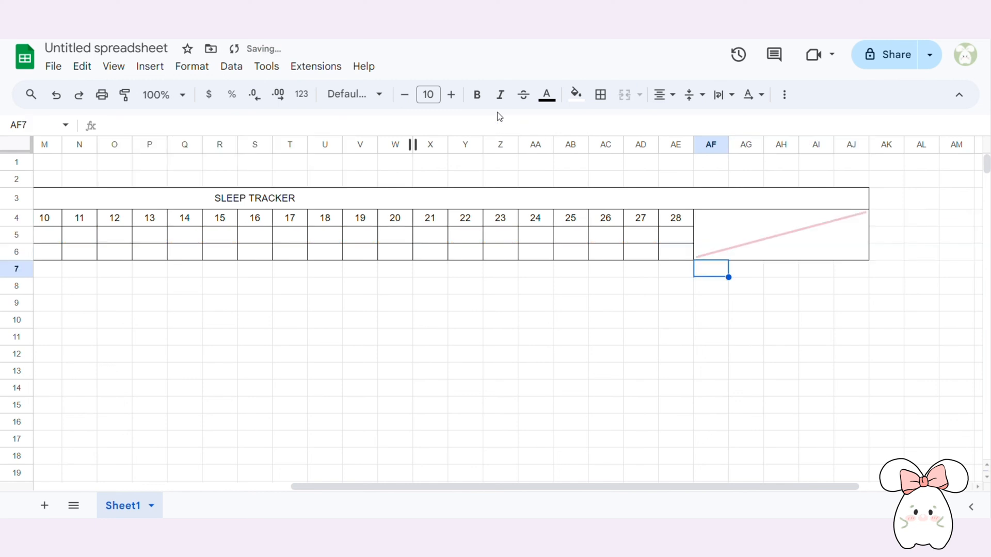
- Return the sparkline formula's linewidth option to 2
{"action": "left_click", "coordinate": [740, 250]}
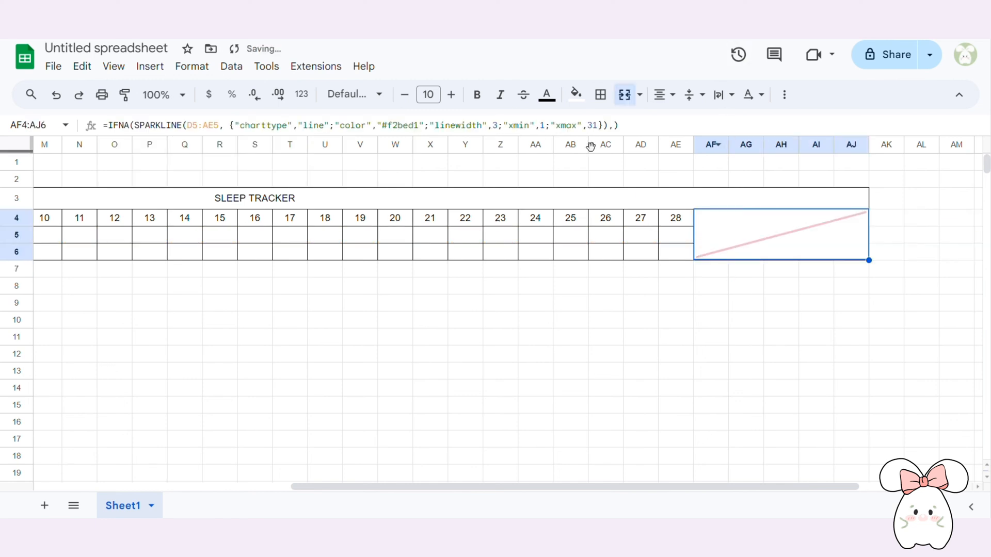
{"action": "left_click", "coordinate": [501, 127]}
{"action": "key", "text": "BackSpace"}
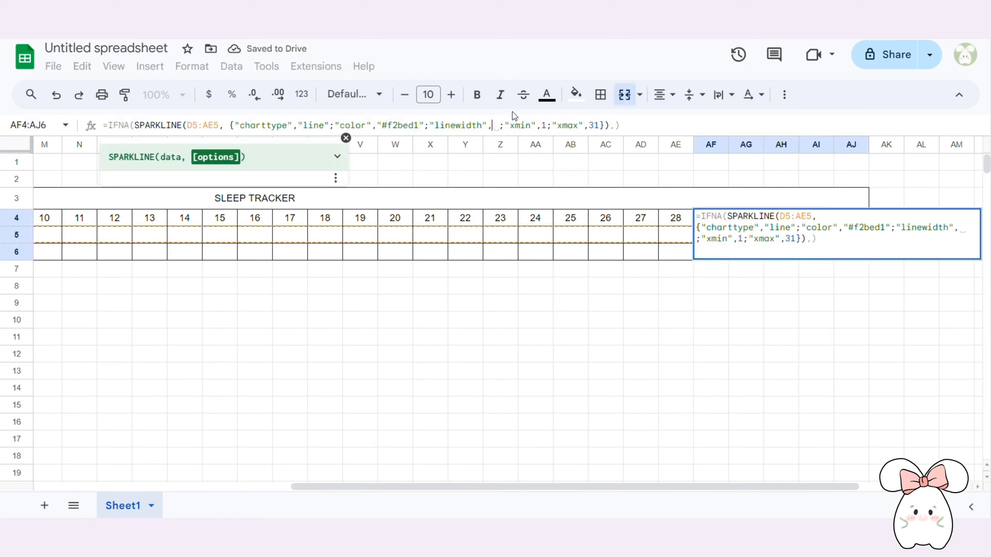
{"action": "type", "text": "2"}
{"action": "key", "text": "Return"}
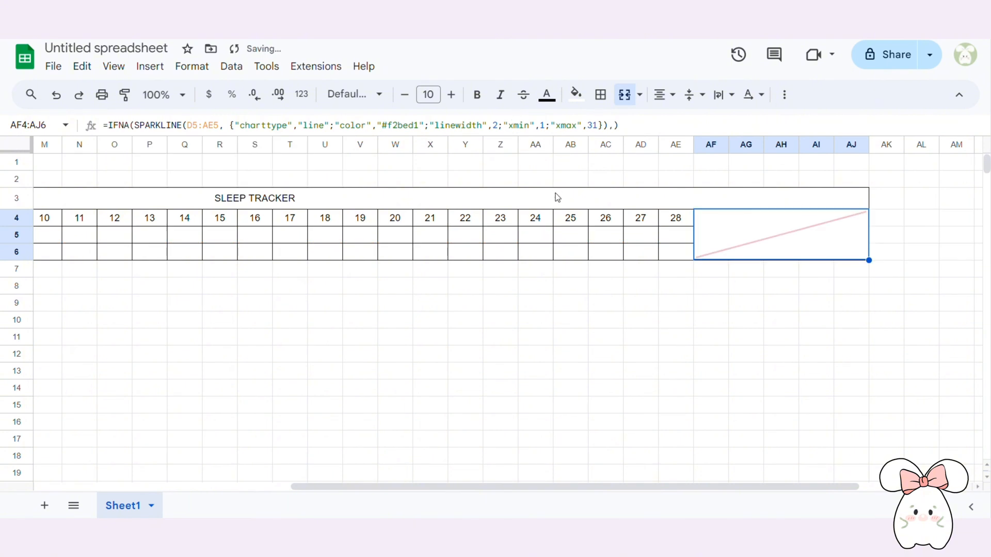
- Set the xmax option in the sparkline formula to 28
{"action": "left_click", "coordinate": [598, 127]}
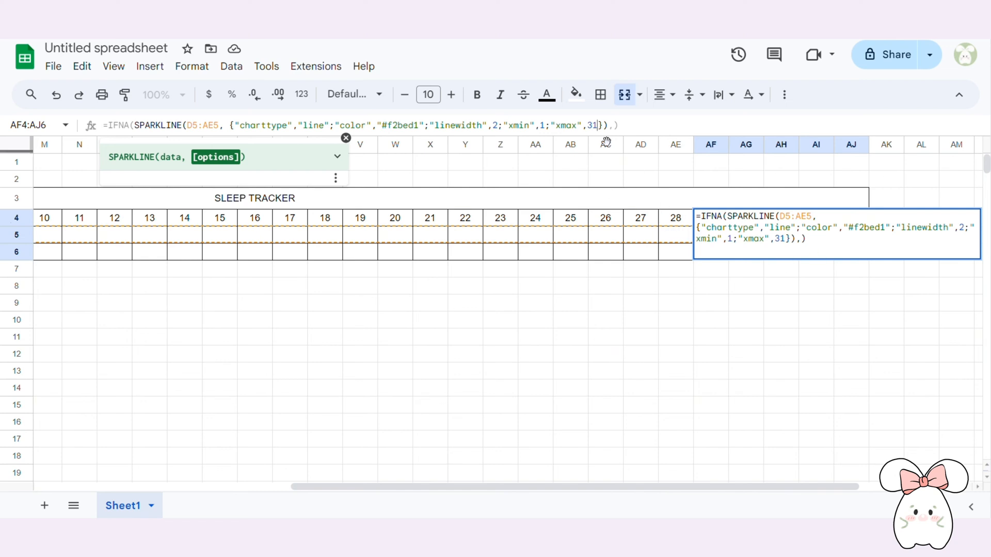
{"action": "double_click", "coordinate": [591, 126]}
{"action": "type", "text": "28"}
{"action": "key", "text": "Return"}
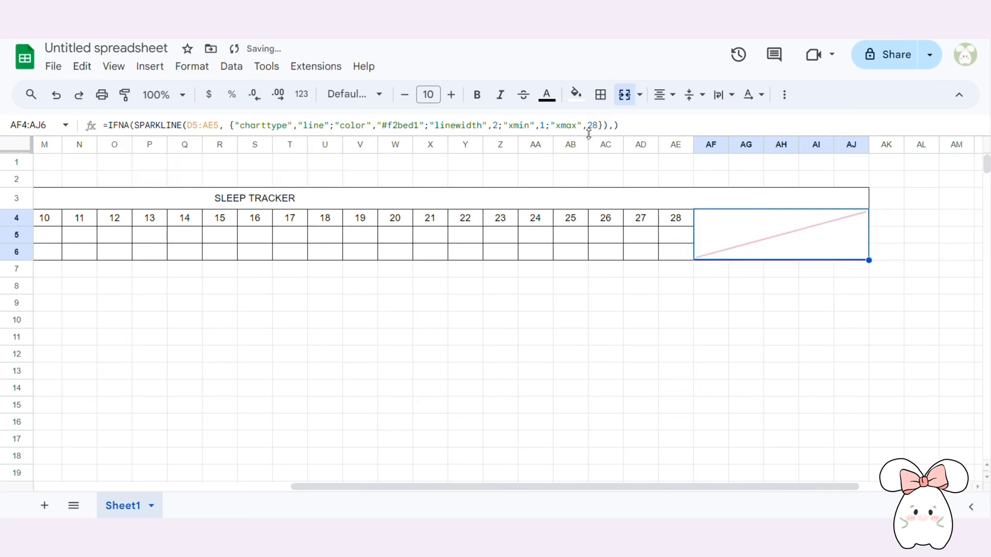
- Hide the gridlines on the sheet
{"action": "left_click_drag", "start_coordinate": [478, 486], "coordinate": [222, 486]}
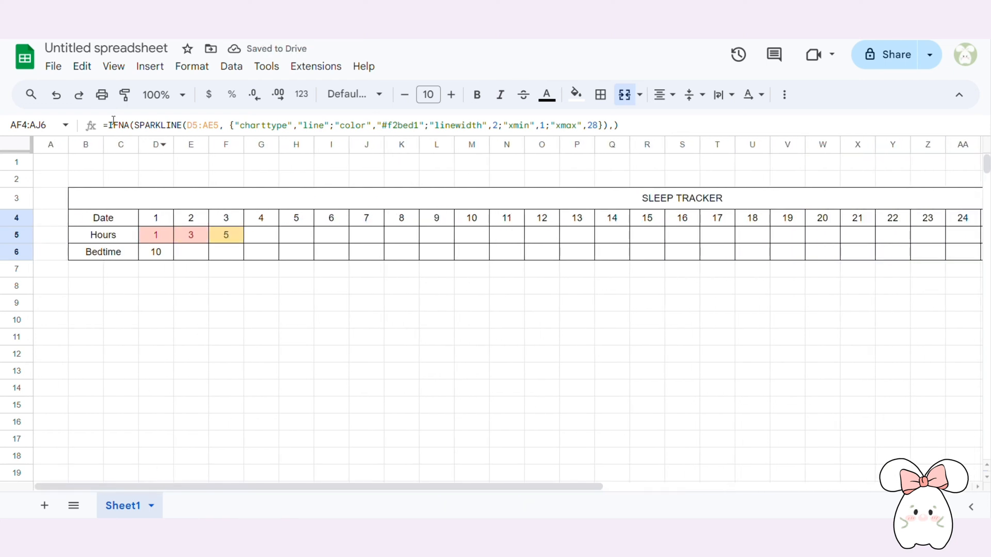
{"action": "left_click", "coordinate": [113, 66]}
{"action": "mouse_move", "coordinate": [309, 91]}
{"action": "left_click", "coordinate": [338, 120]}
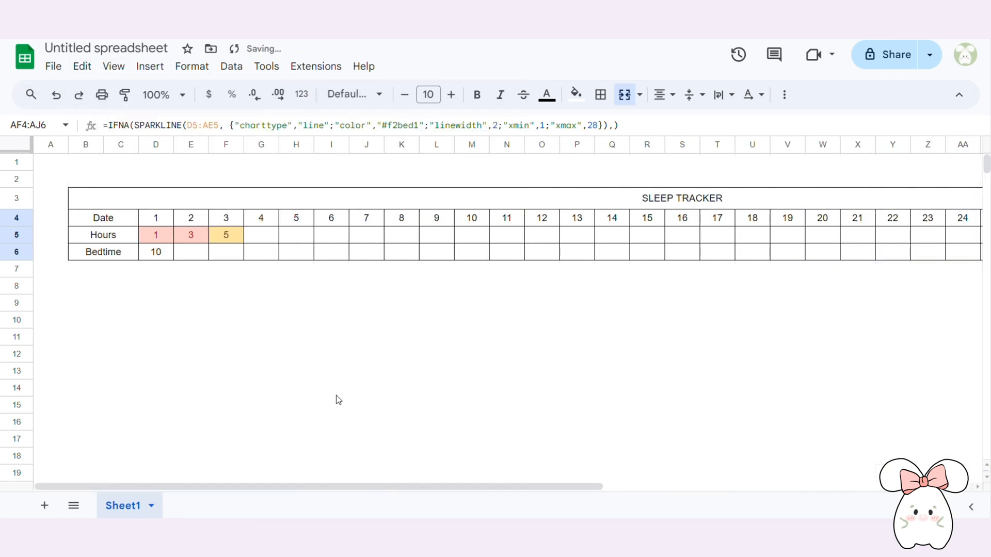
- Fill the SLEEP TRACKER title cell with light purple and make the table's borders light gray
{"action": "left_click_drag", "start_coordinate": [314, 485], "coordinate": [208, 491]}
{"action": "left_click", "coordinate": [230, 203]}
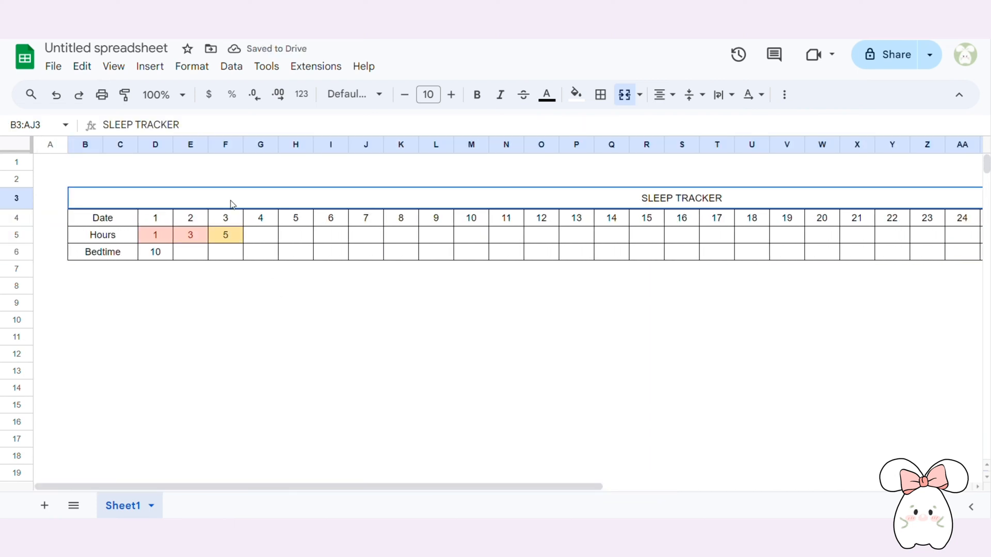
- Set the title's font to Chivo at size 17
{"action": "left_click", "coordinate": [351, 94]}
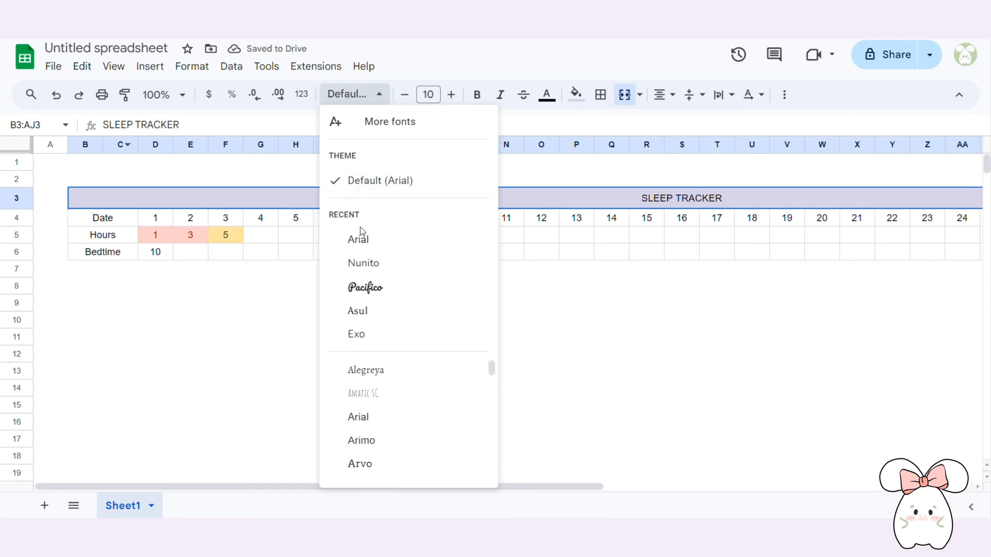
{"action": "left_click", "coordinate": [366, 287]}
{"action": "left_click", "coordinate": [335, 95]}
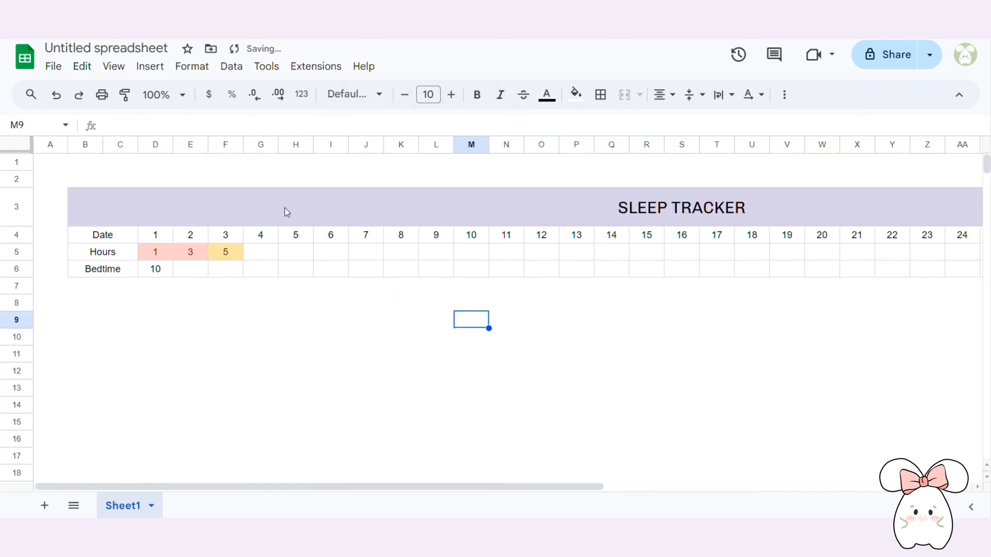
{"action": "left_click_drag", "start_coordinate": [284, 207], "coordinate": [264, 264]}
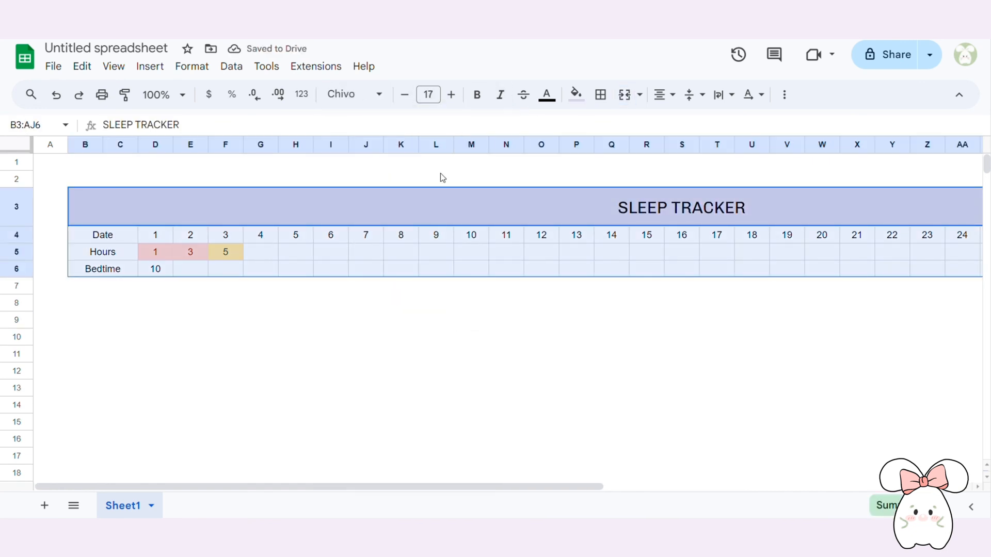
{"action": "left_click", "coordinate": [575, 94]}
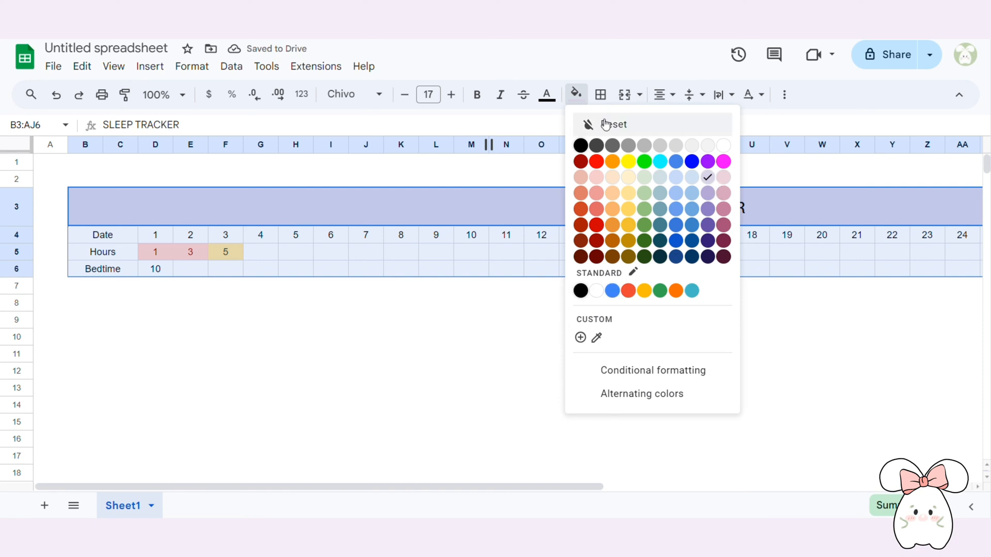
{"action": "left_click", "coordinate": [600, 98]}
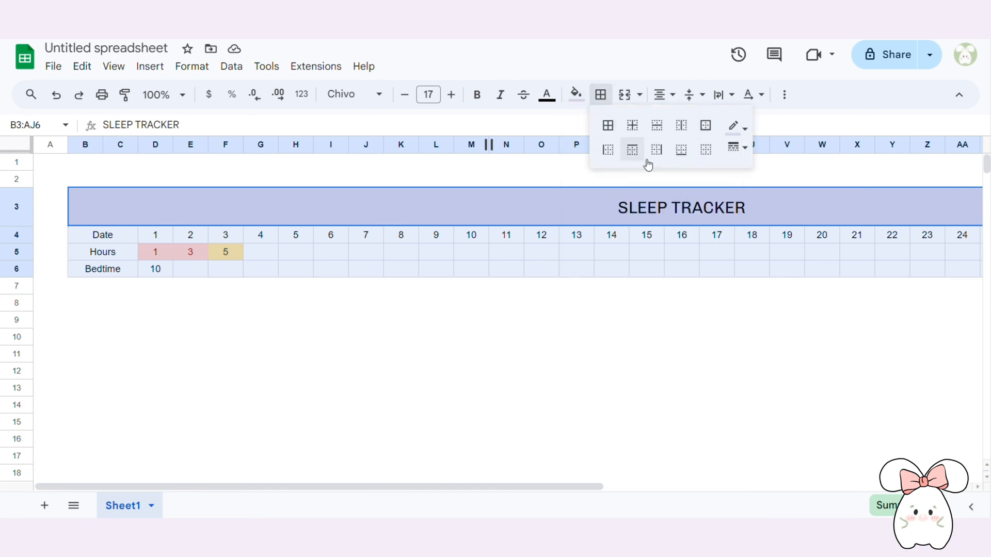
{"action": "left_click", "coordinate": [691, 325]}
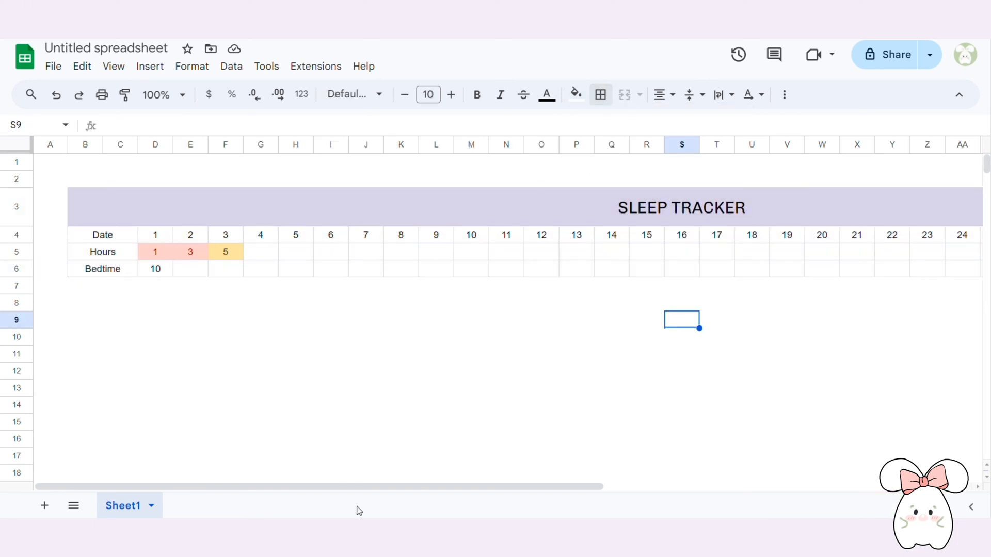
- Recolor the sparkline light purple and fill the Date, Hours and Bedtime label cells with the custom color #f0edf9
{"action": "left_click_drag", "start_coordinate": [344, 490], "coordinate": [515, 511]}
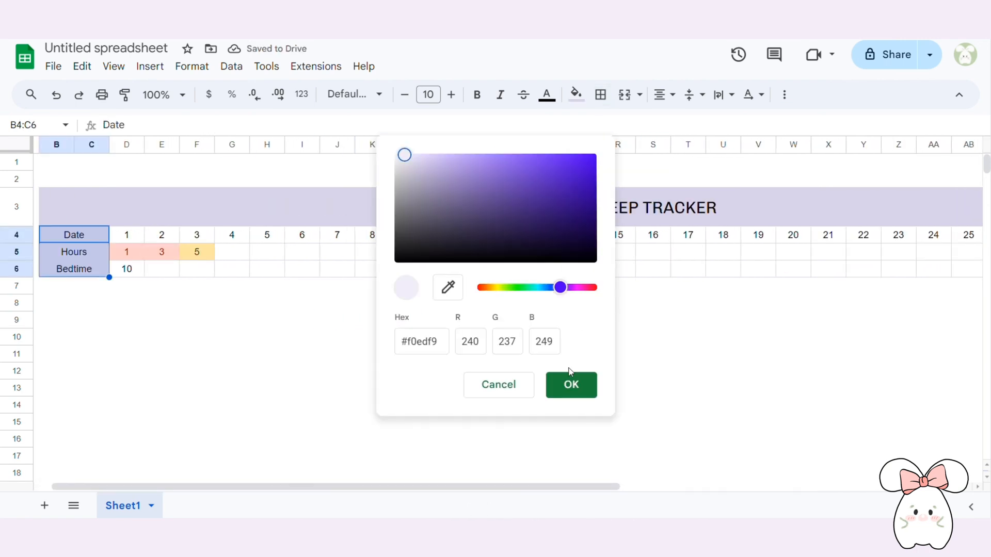
{"action": "left_click", "coordinate": [571, 383]}
{"action": "left_click", "coordinate": [297, 360]}
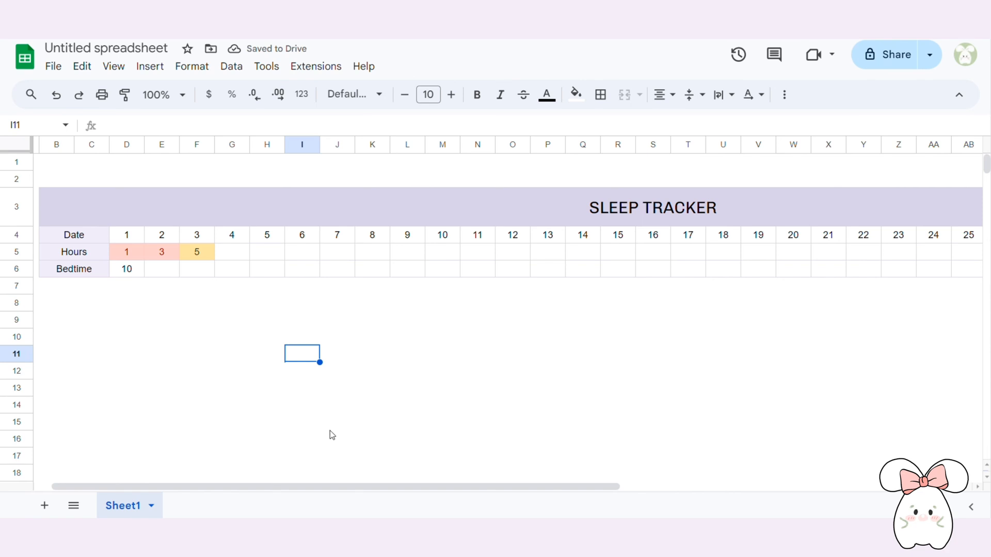
- Fill the date cells 1 to 28 with the same light purple used for the row label cells
{"action": "left_click_drag", "start_coordinate": [127, 234], "coordinate": [728, 237]}
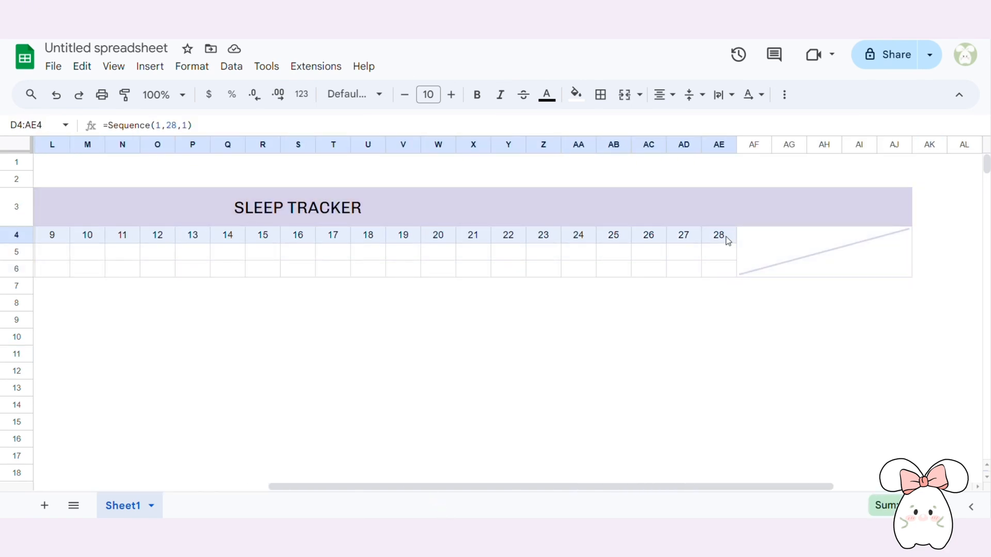
{"action": "left_click", "coordinate": [576, 94]}
{"action": "left_click", "coordinate": [580, 338]}
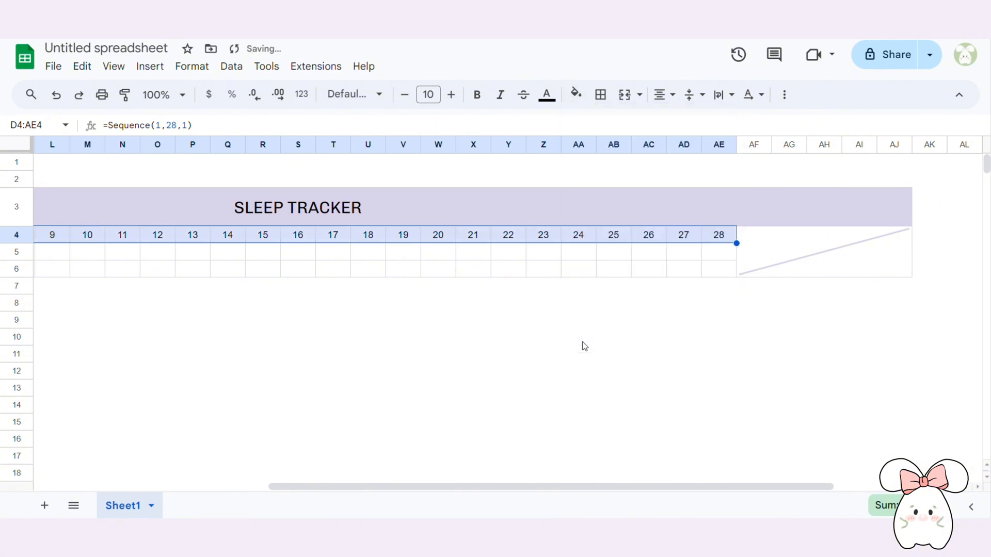
{"action": "left_click", "coordinate": [580, 376]}
{"action": "left_click_drag", "start_coordinate": [577, 487], "coordinate": [537, 492]}
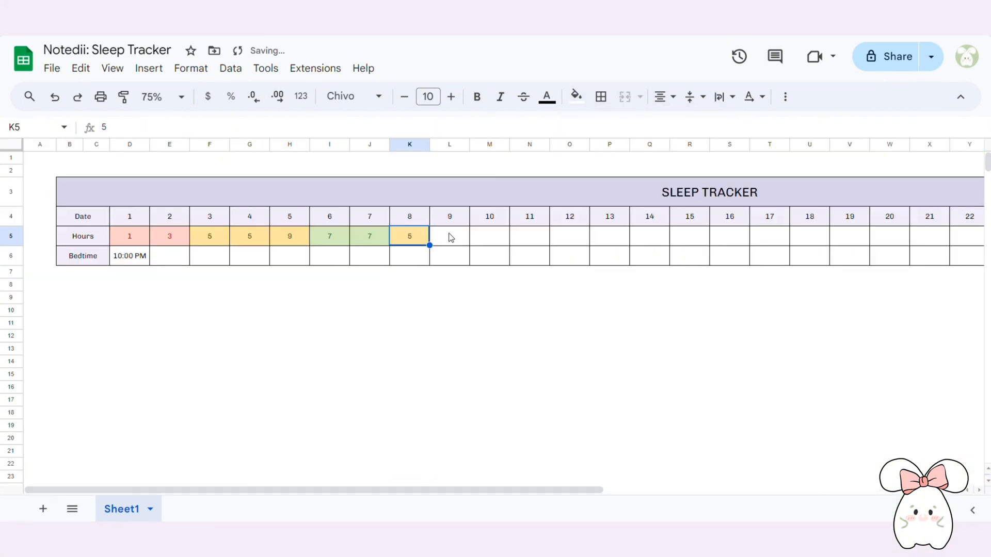
- Set the hours slept for date 9 to 8 and view the sparkline at the end of the table
{"action": "left_click", "coordinate": [451, 238]}
{"action": "left_click", "coordinate": [442, 400]}
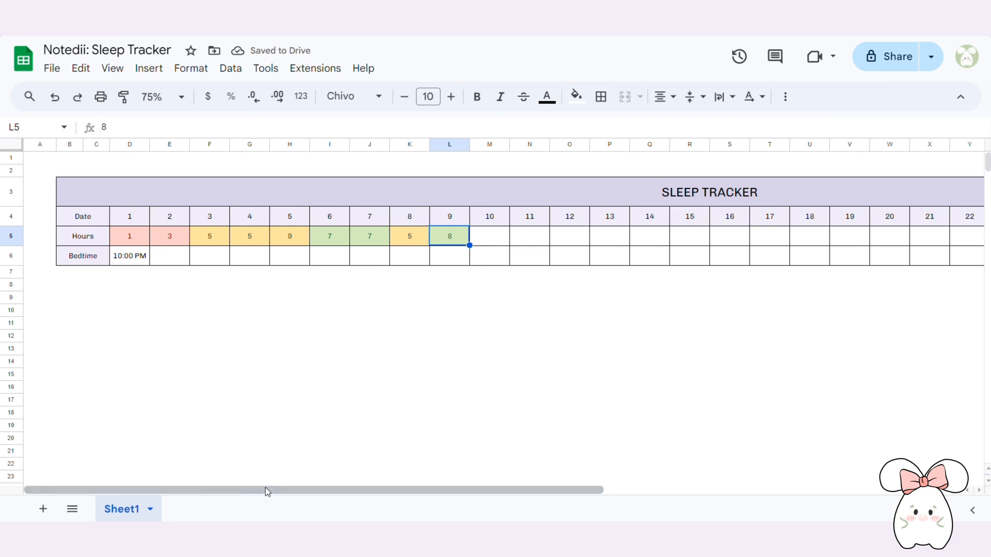
{"action": "left_click_drag", "start_coordinate": [261, 491], "coordinate": [534, 497]}
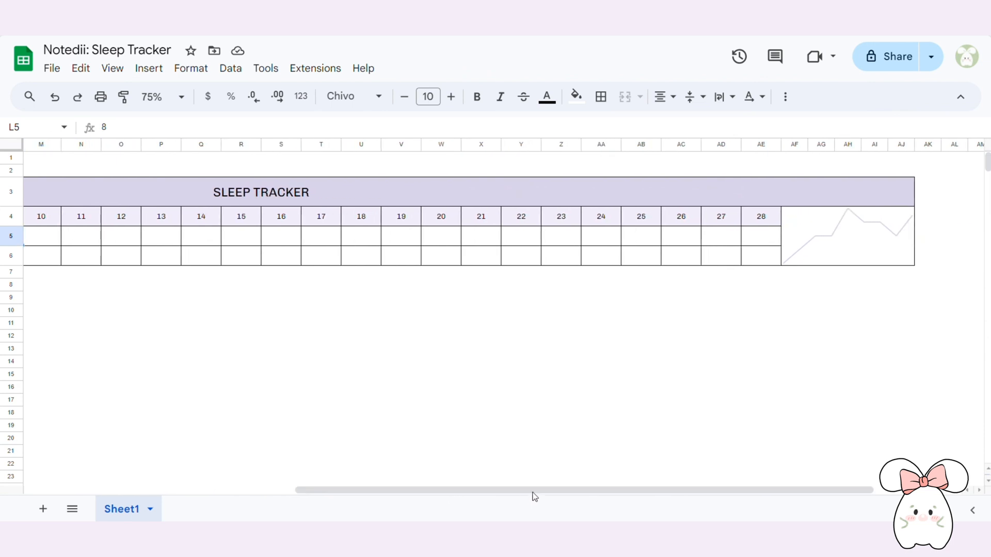
{"action": "left_click", "coordinate": [797, 246]}
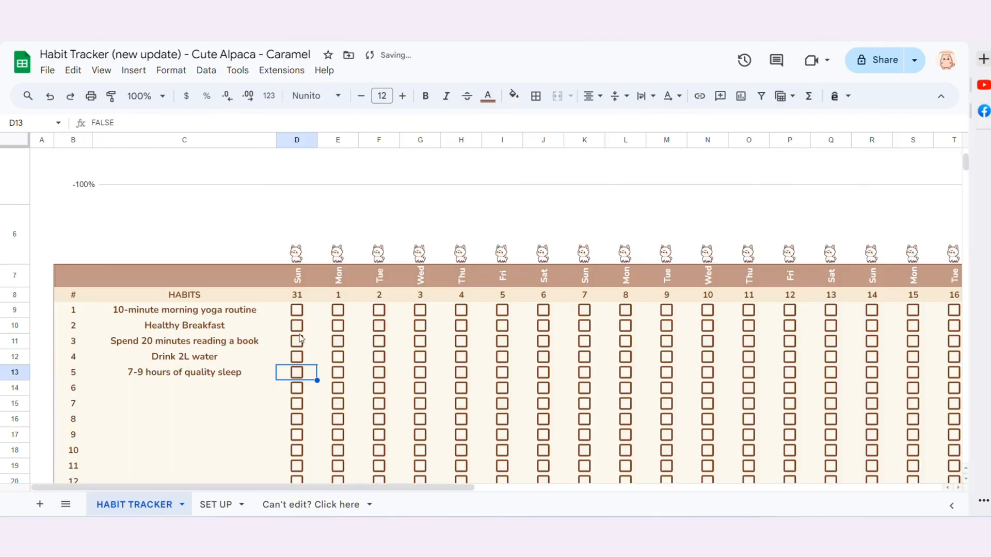
- In the Caramel Alpaca habit tracker spreadsheet, mark all five listed habits as completed for Sunday 31
{"action": "left_click", "coordinate": [296, 311]}
{"action": "left_click", "coordinate": [296, 326]}
{"action": "left_click", "coordinate": [298, 341]}
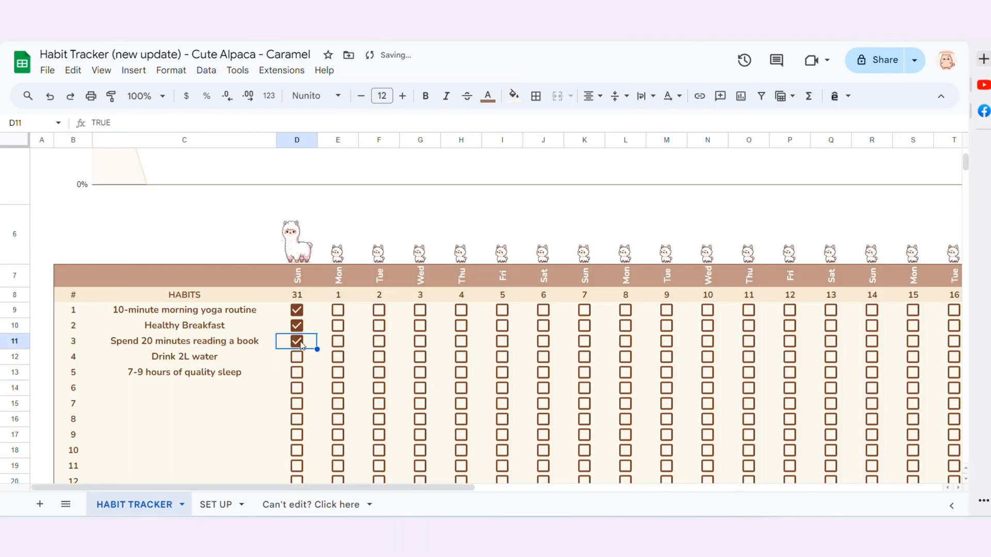
{"action": "left_click", "coordinate": [296, 357]}
{"action": "left_click", "coordinate": [297, 373]}
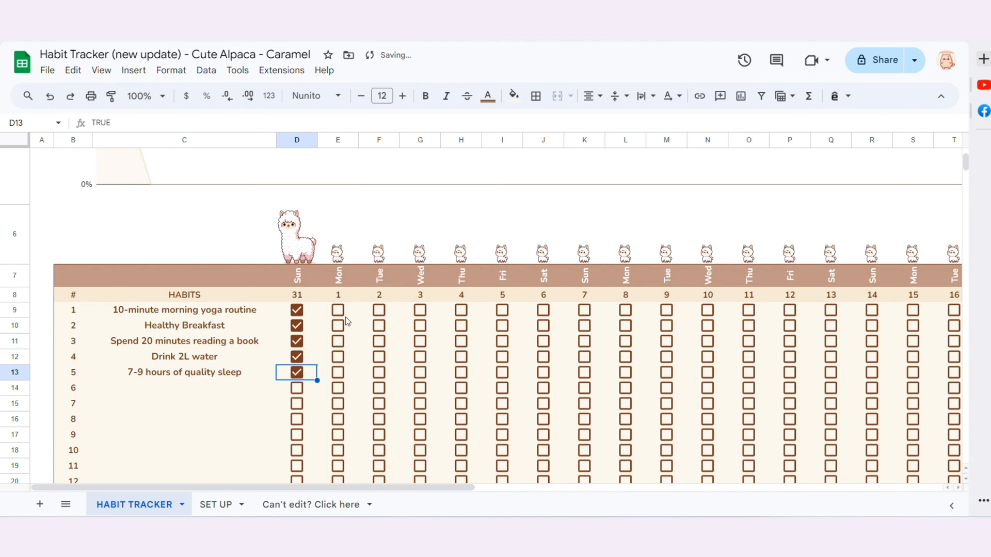
- Mark all five listed habits, from the yoga routine to quality sleep, as completed for Monday 1
{"action": "left_click", "coordinate": [338, 310]}
{"action": "left_click", "coordinate": [338, 326]}
{"action": "left_click", "coordinate": [337, 341]}
{"action": "left_click", "coordinate": [339, 357]}
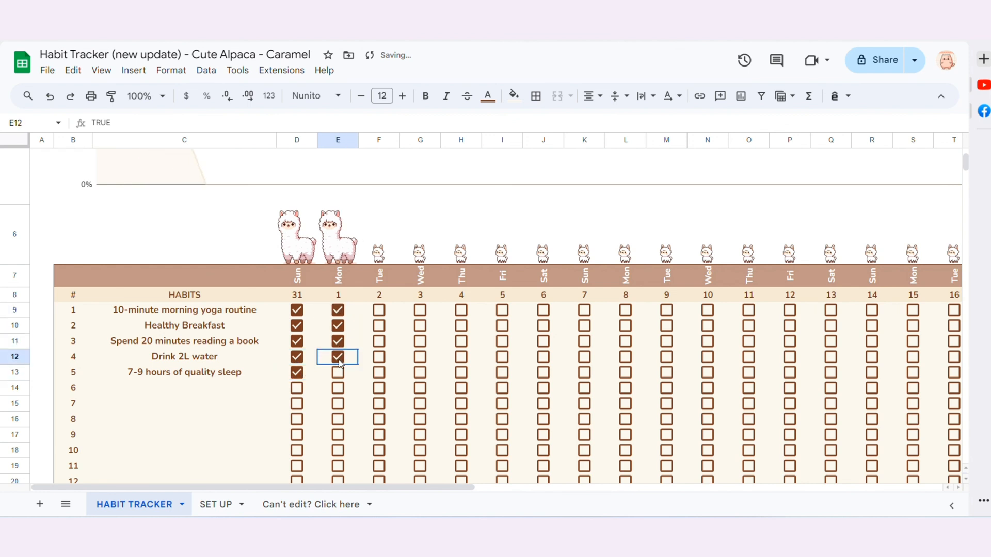
{"action": "left_click", "coordinate": [338, 373]}
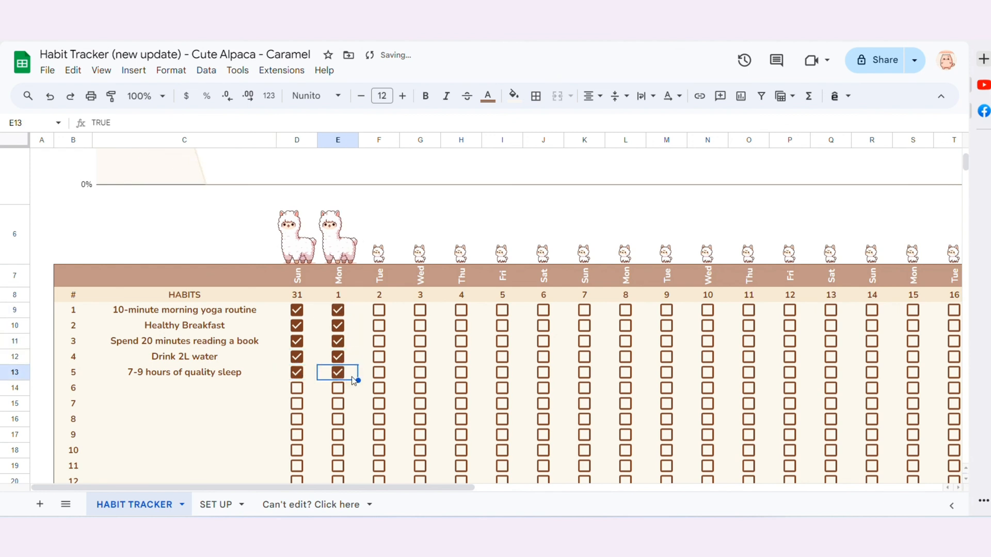
- Mark all five listed habits as completed for Tuesday 2 and view the progress chart above the table
{"action": "left_click", "coordinate": [379, 310]}
{"action": "left_click", "coordinate": [379, 325]}
{"action": "left_click", "coordinate": [379, 341]}
{"action": "left_click", "coordinate": [378, 357]}
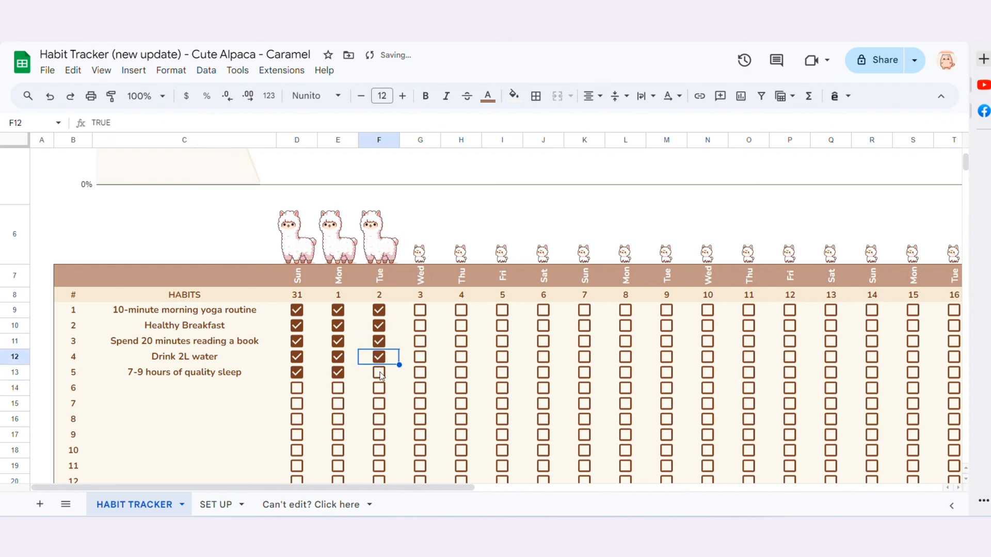
{"action": "left_click", "coordinate": [381, 372]}
{"action": "scroll", "coordinate": [395, 366], "scroll_direction": "up", "scroll_amount": 4}
{"action": "scroll", "coordinate": [396, 365], "scroll_direction": "down", "scroll_amount": 1}
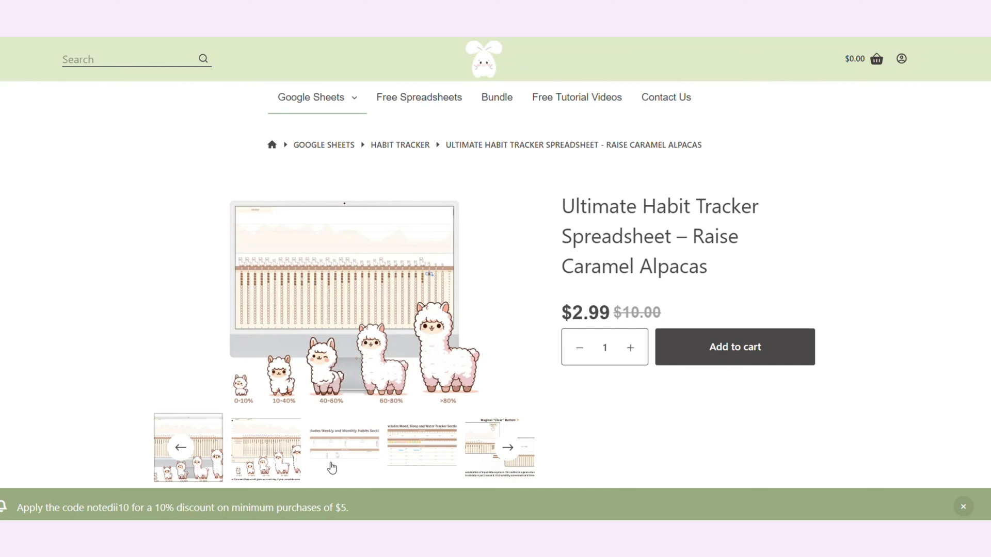
- Switch to the web shop and examine the product images of the Caramel, Pinky and Matcha Alpacas habit tracker spreadsheets
{"action": "left_click", "coordinate": [332, 468]}
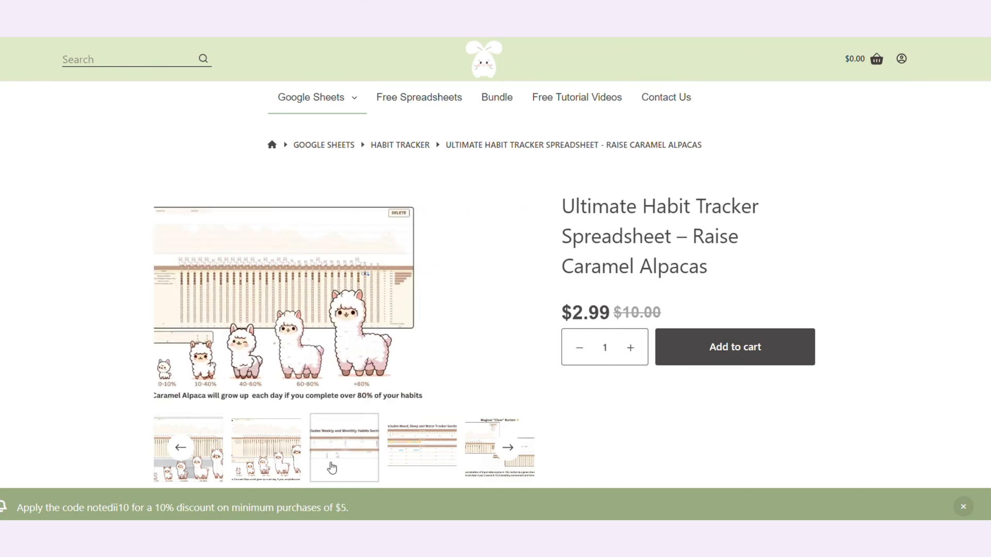
{"action": "left_click", "coordinate": [390, 459]}
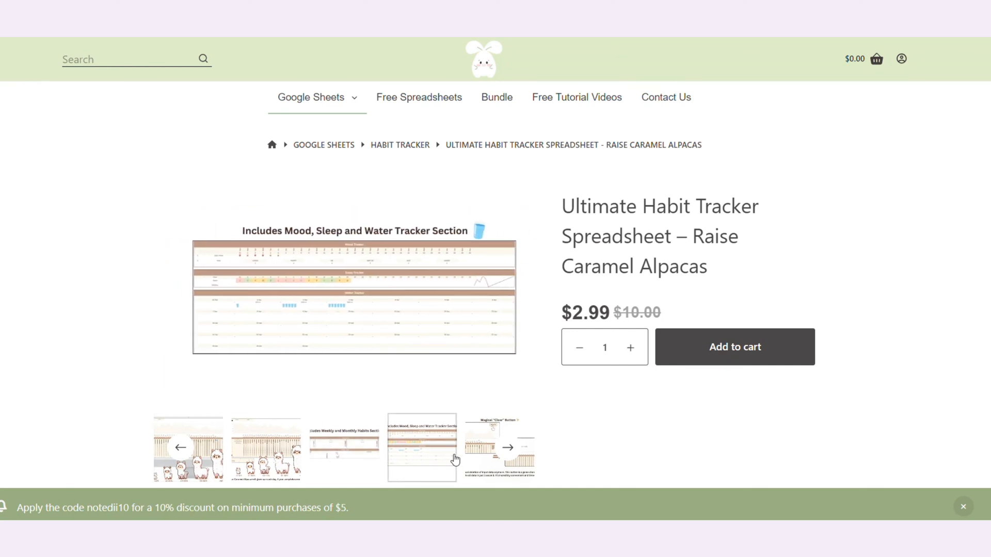
{"action": "left_click", "coordinate": [473, 457]}
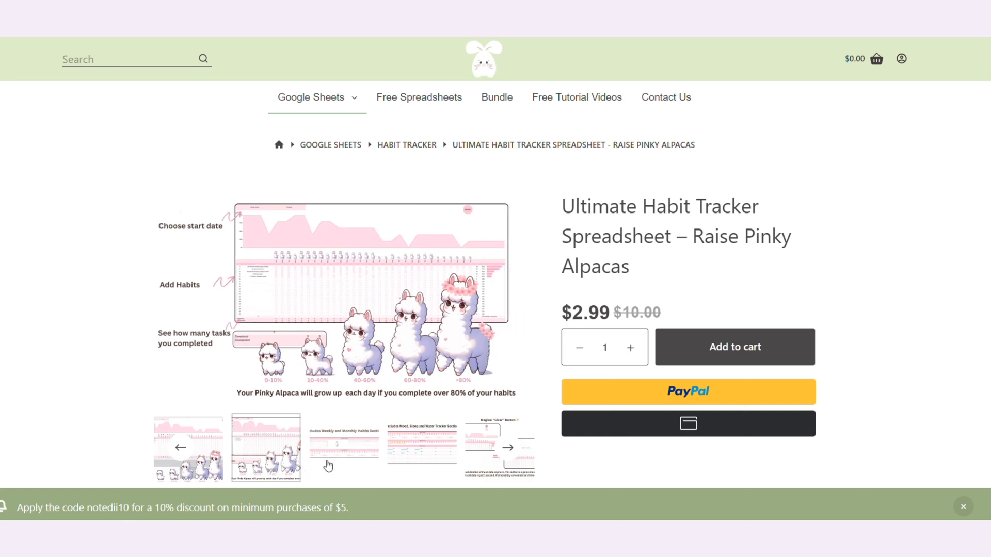
{"action": "left_click", "coordinate": [328, 466]}
{"action": "left_click", "coordinate": [433, 462]}
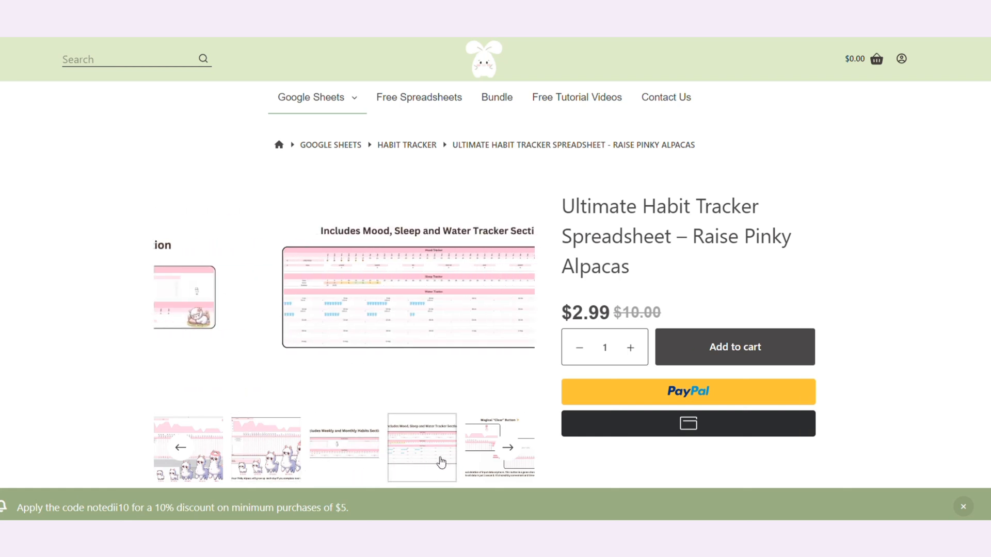
{"action": "left_click", "coordinate": [474, 466]}
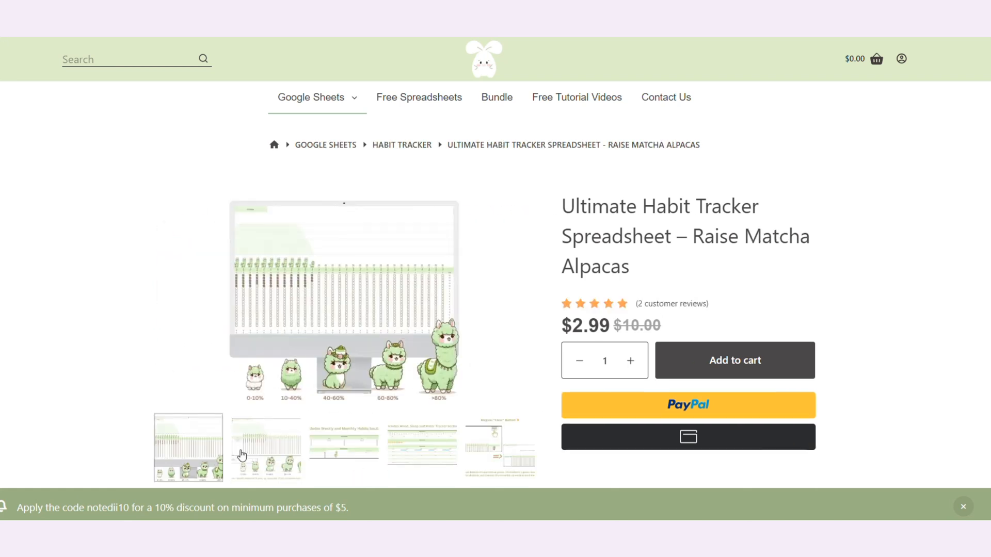
{"action": "left_click", "coordinate": [241, 455]}
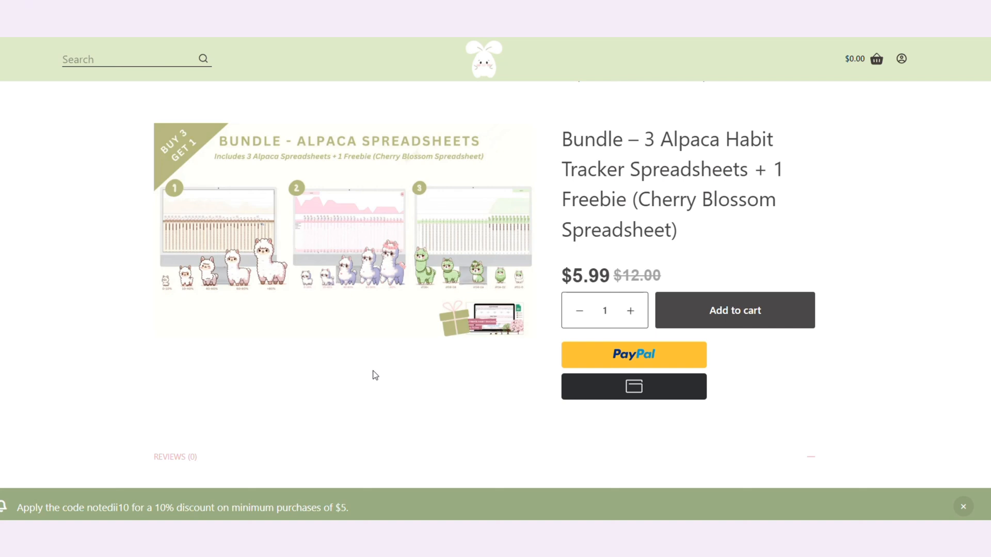
- Return to the Caramel Alpaca habit tracker and check off all five listed habits for Sunday 31
{"action": "left_click", "coordinate": [296, 310]}
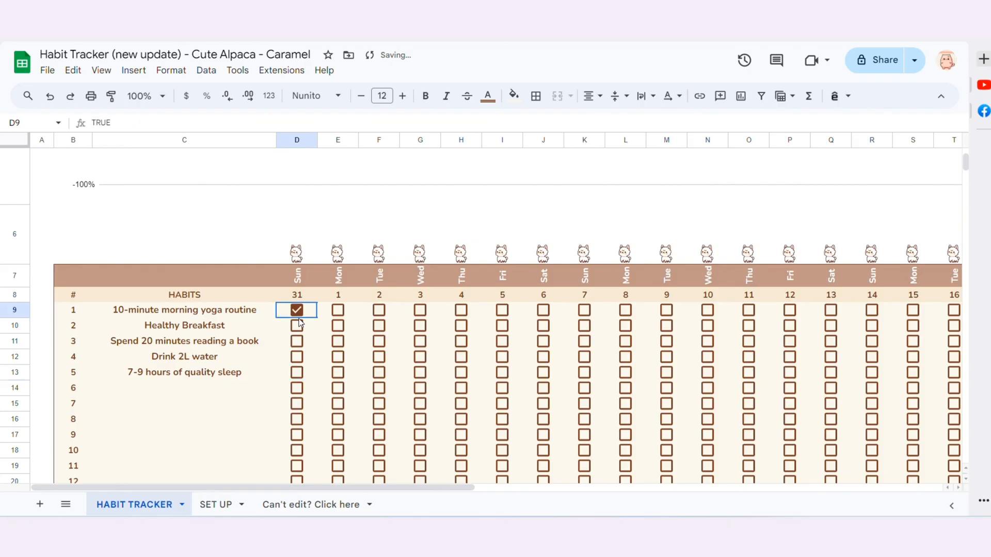
{"action": "left_click", "coordinate": [297, 326]}
{"action": "left_click", "coordinate": [298, 342]}
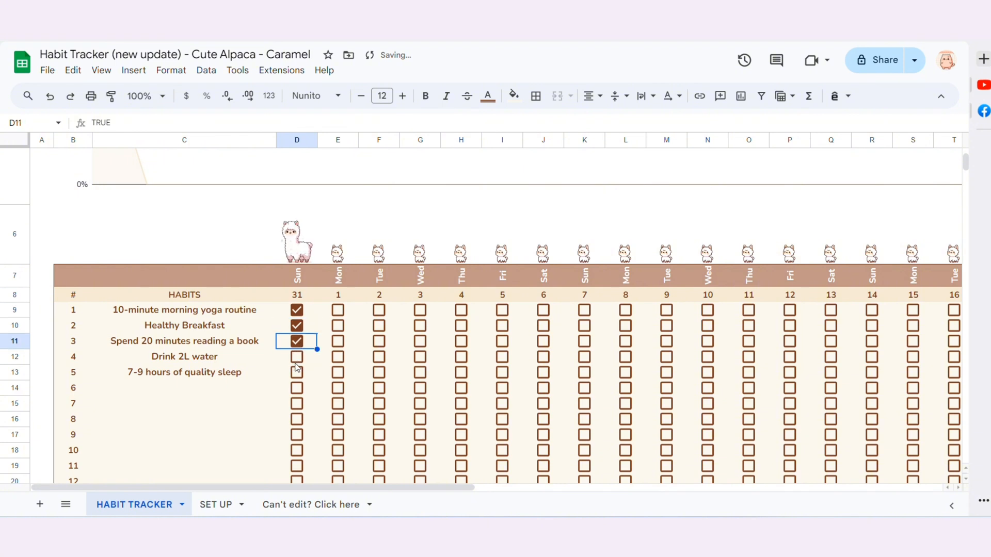
{"action": "left_click", "coordinate": [297, 357]}
{"action": "left_click", "coordinate": [298, 372]}
- Check off the yoga routine, healthy breakfast, reading and drinking water habits for Monday 1
{"action": "left_click", "coordinate": [338, 311]}
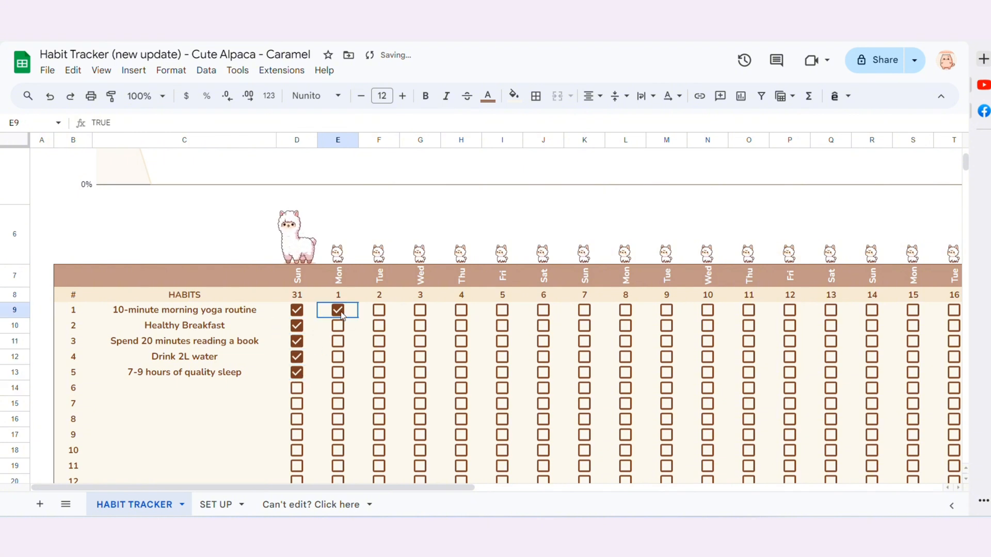
{"action": "left_click", "coordinate": [338, 326]}
{"action": "left_click", "coordinate": [337, 342]}
{"action": "left_click", "coordinate": [338, 356]}
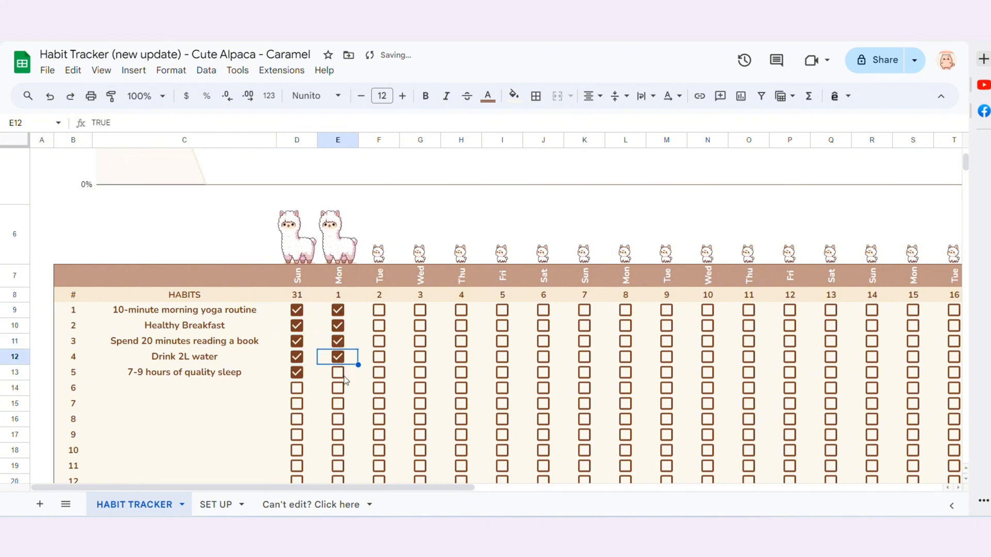